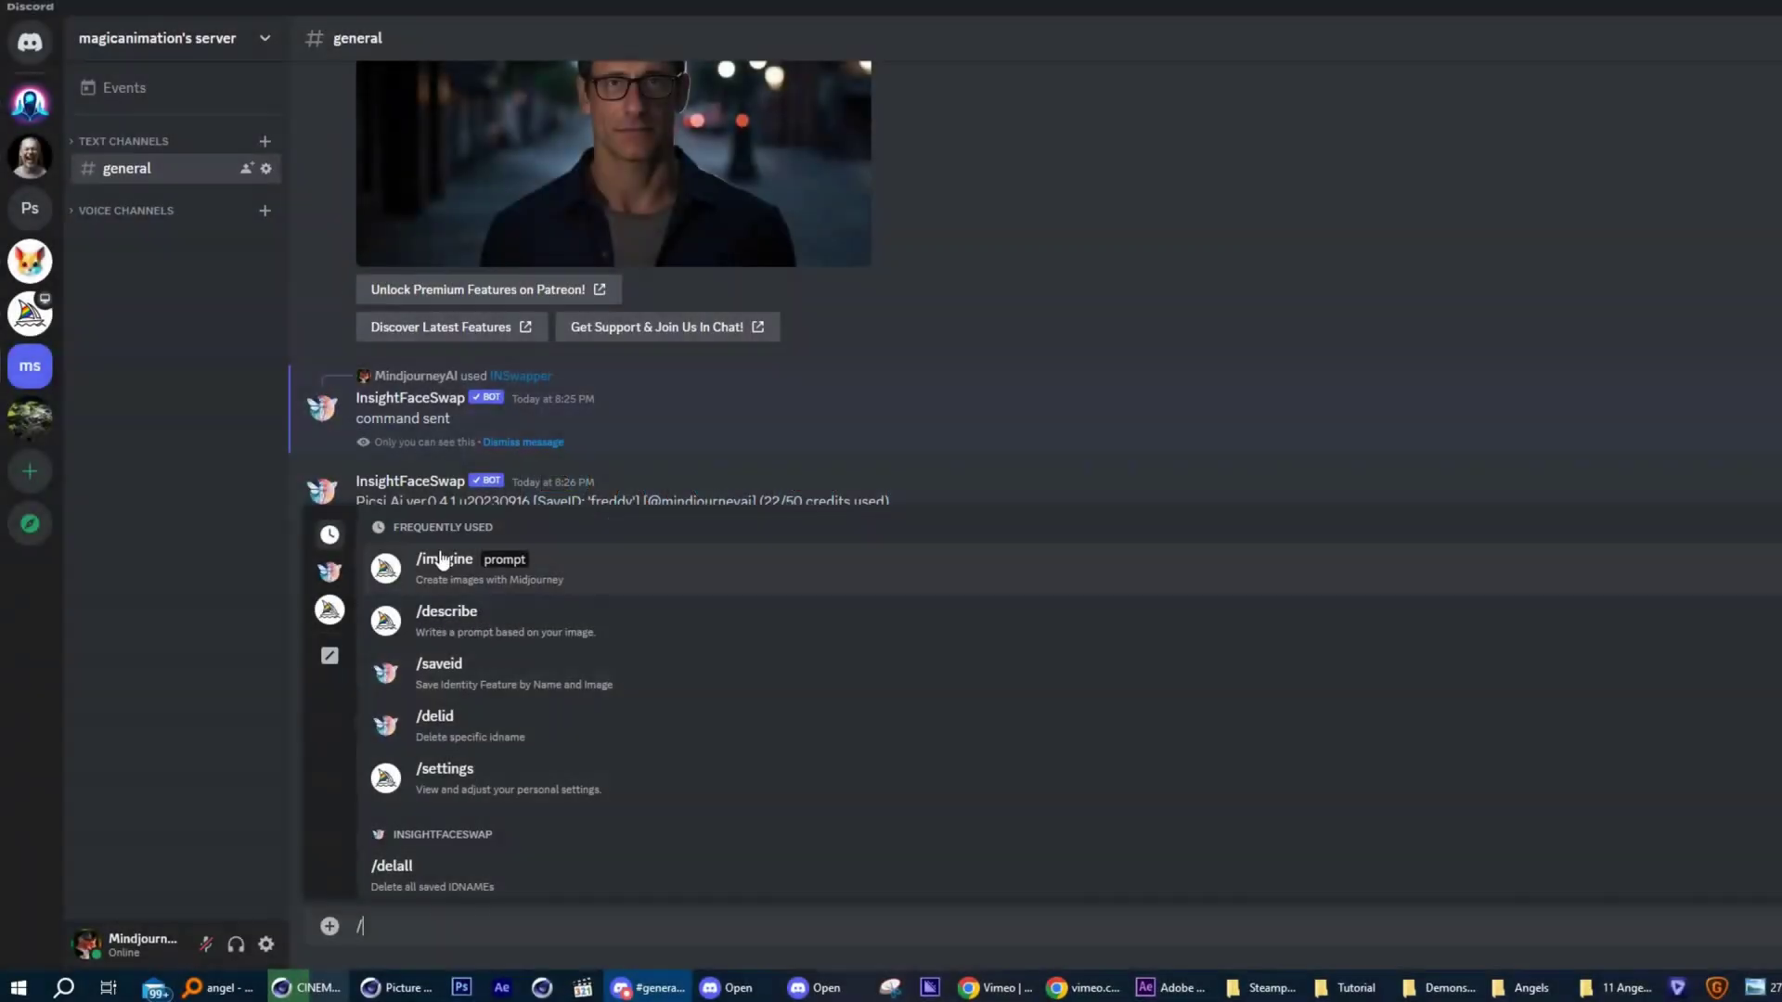
# Send a /imagine prompt for a 38-year-old clean-shaven MIT professor with curly dark hair and glasses on a white background.
pyautogui.click(442, 561)
pyautogui.write('a 38 y')
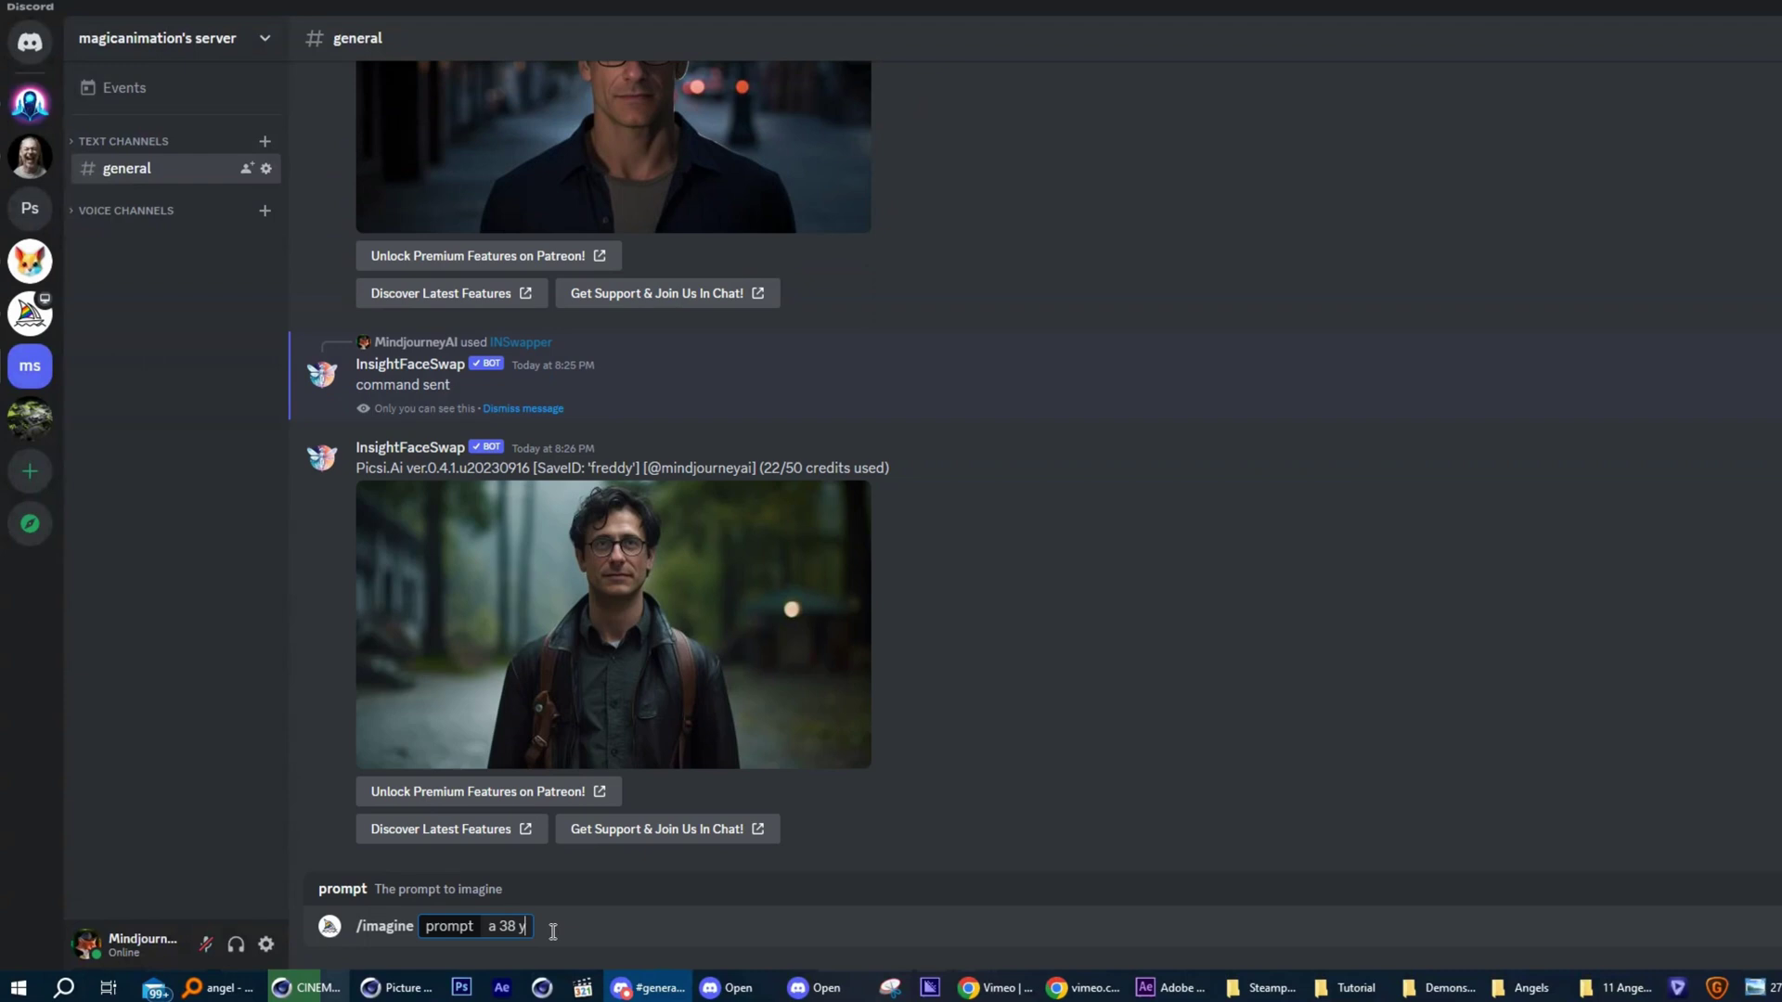
pyautogui.write('ear old professor at MIT ,')
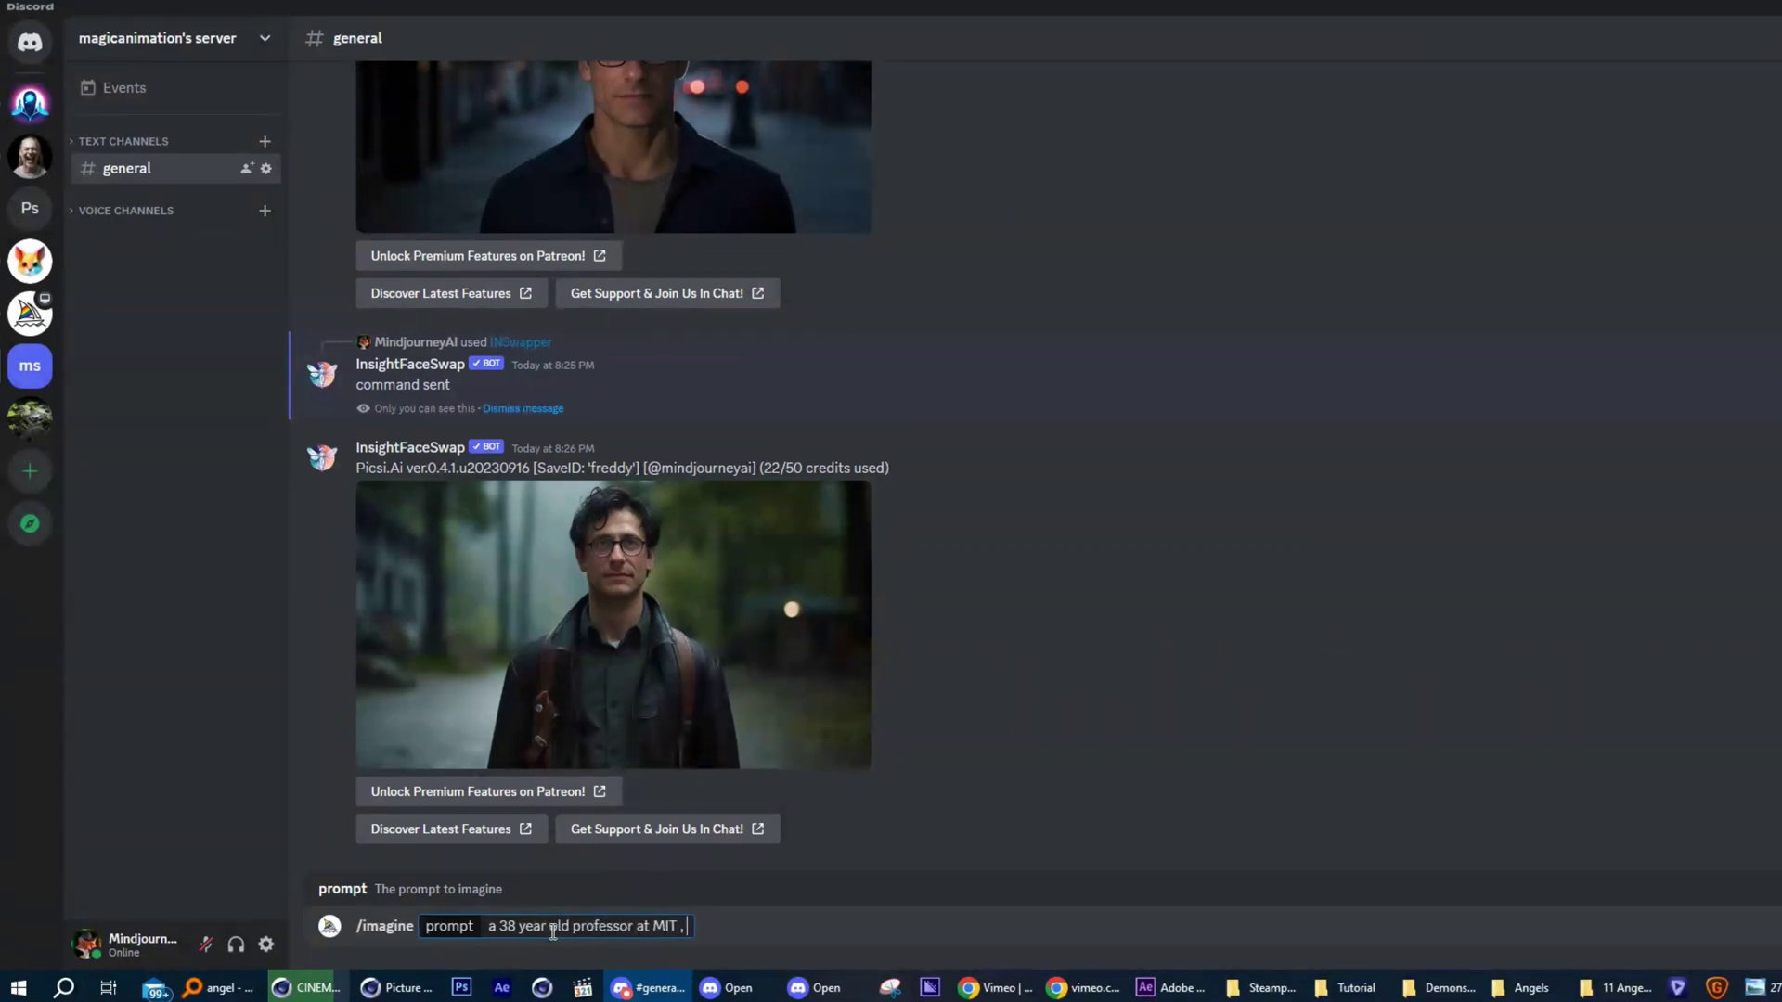
pyautogui.write(' curly dark hair')
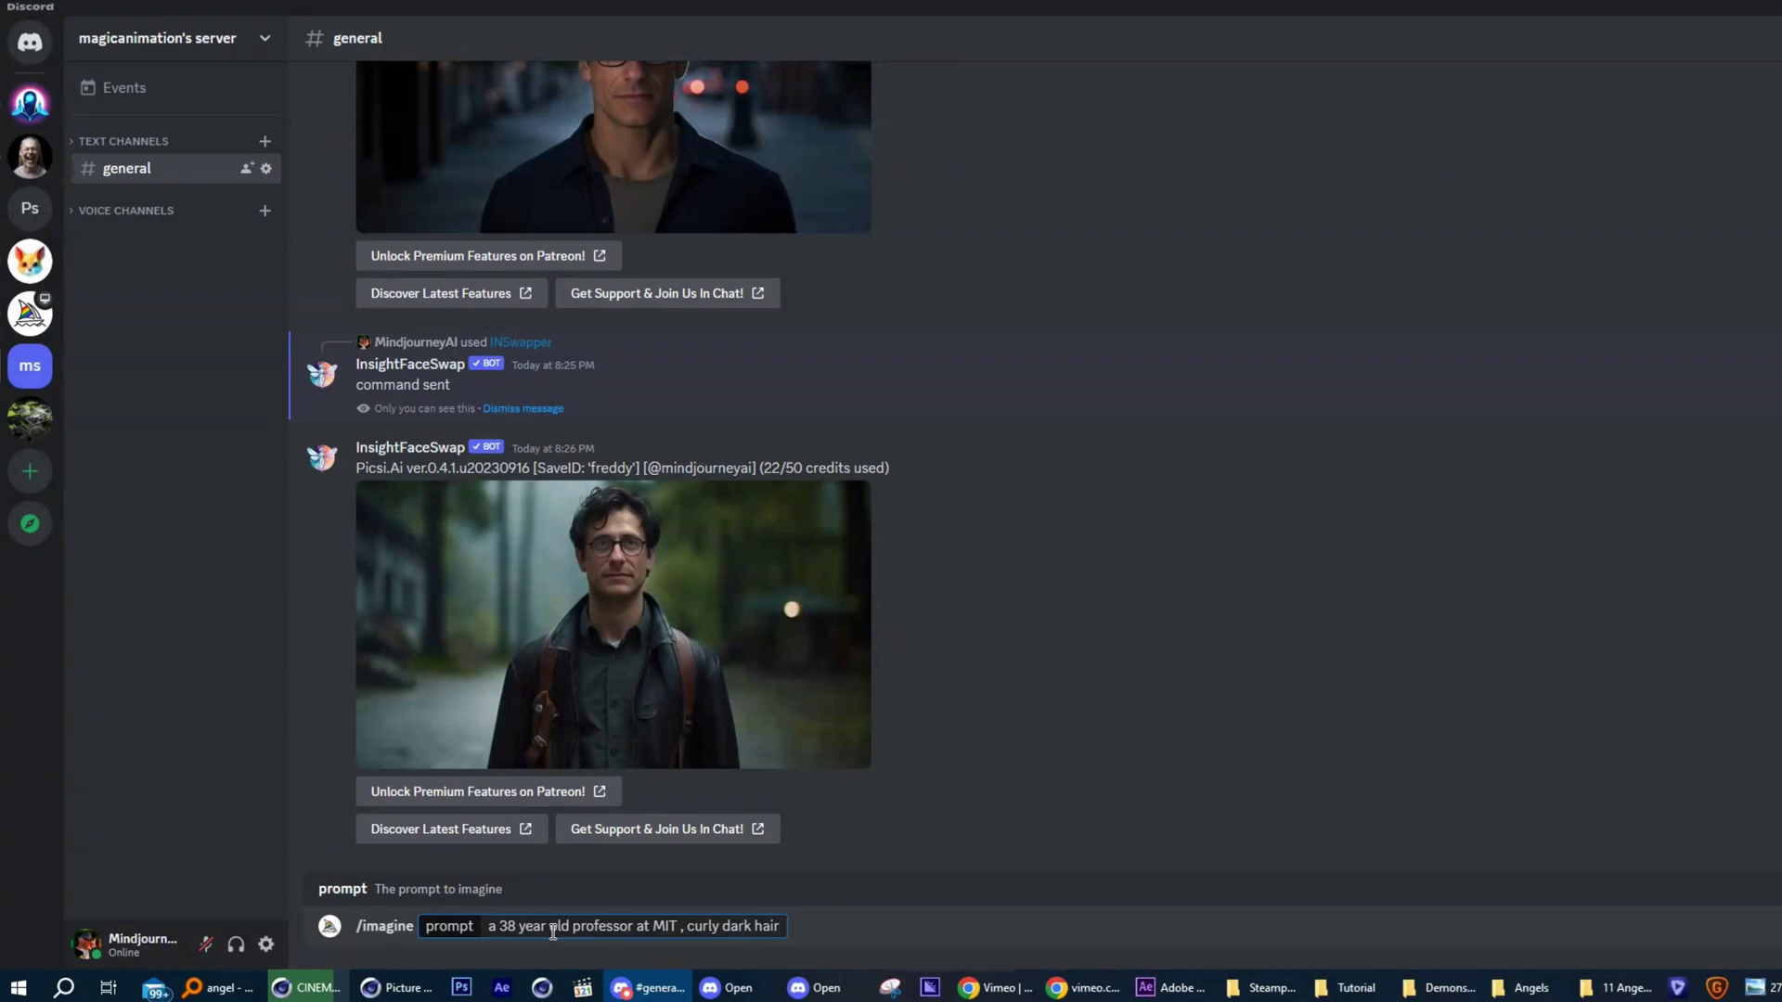
pyautogui.write(', wearing glasse')
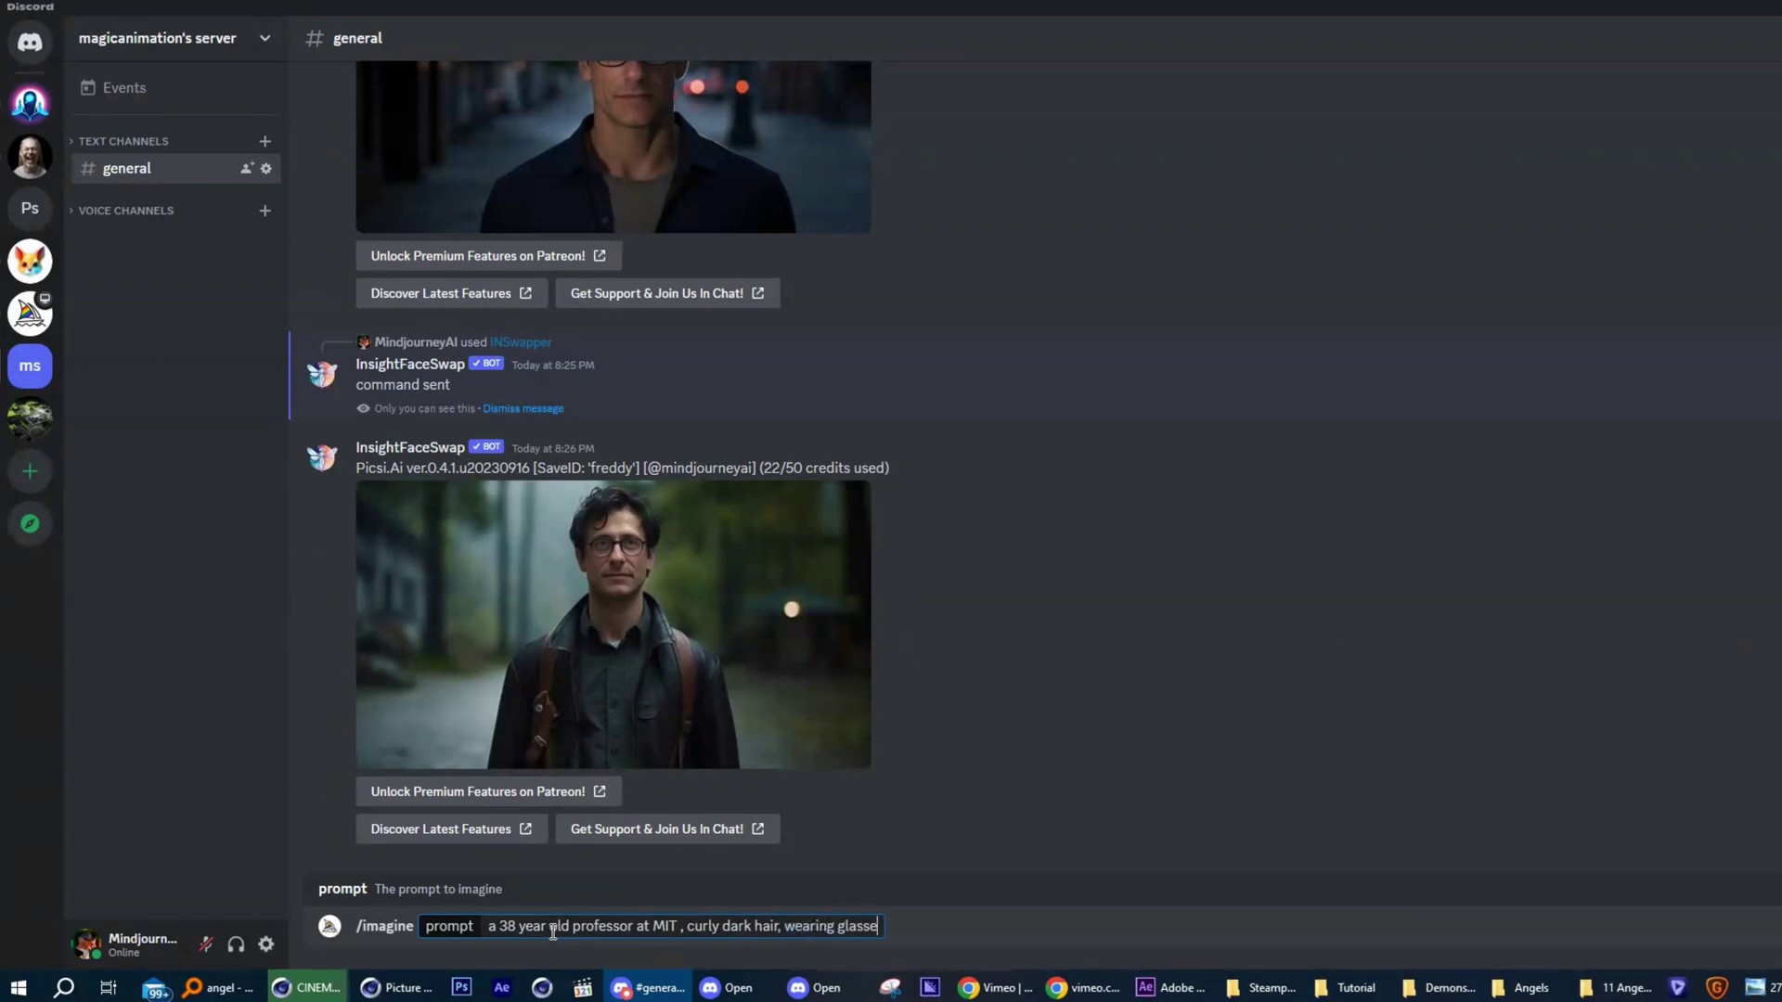
pyautogui.write('s, clean shaven, on a white background')
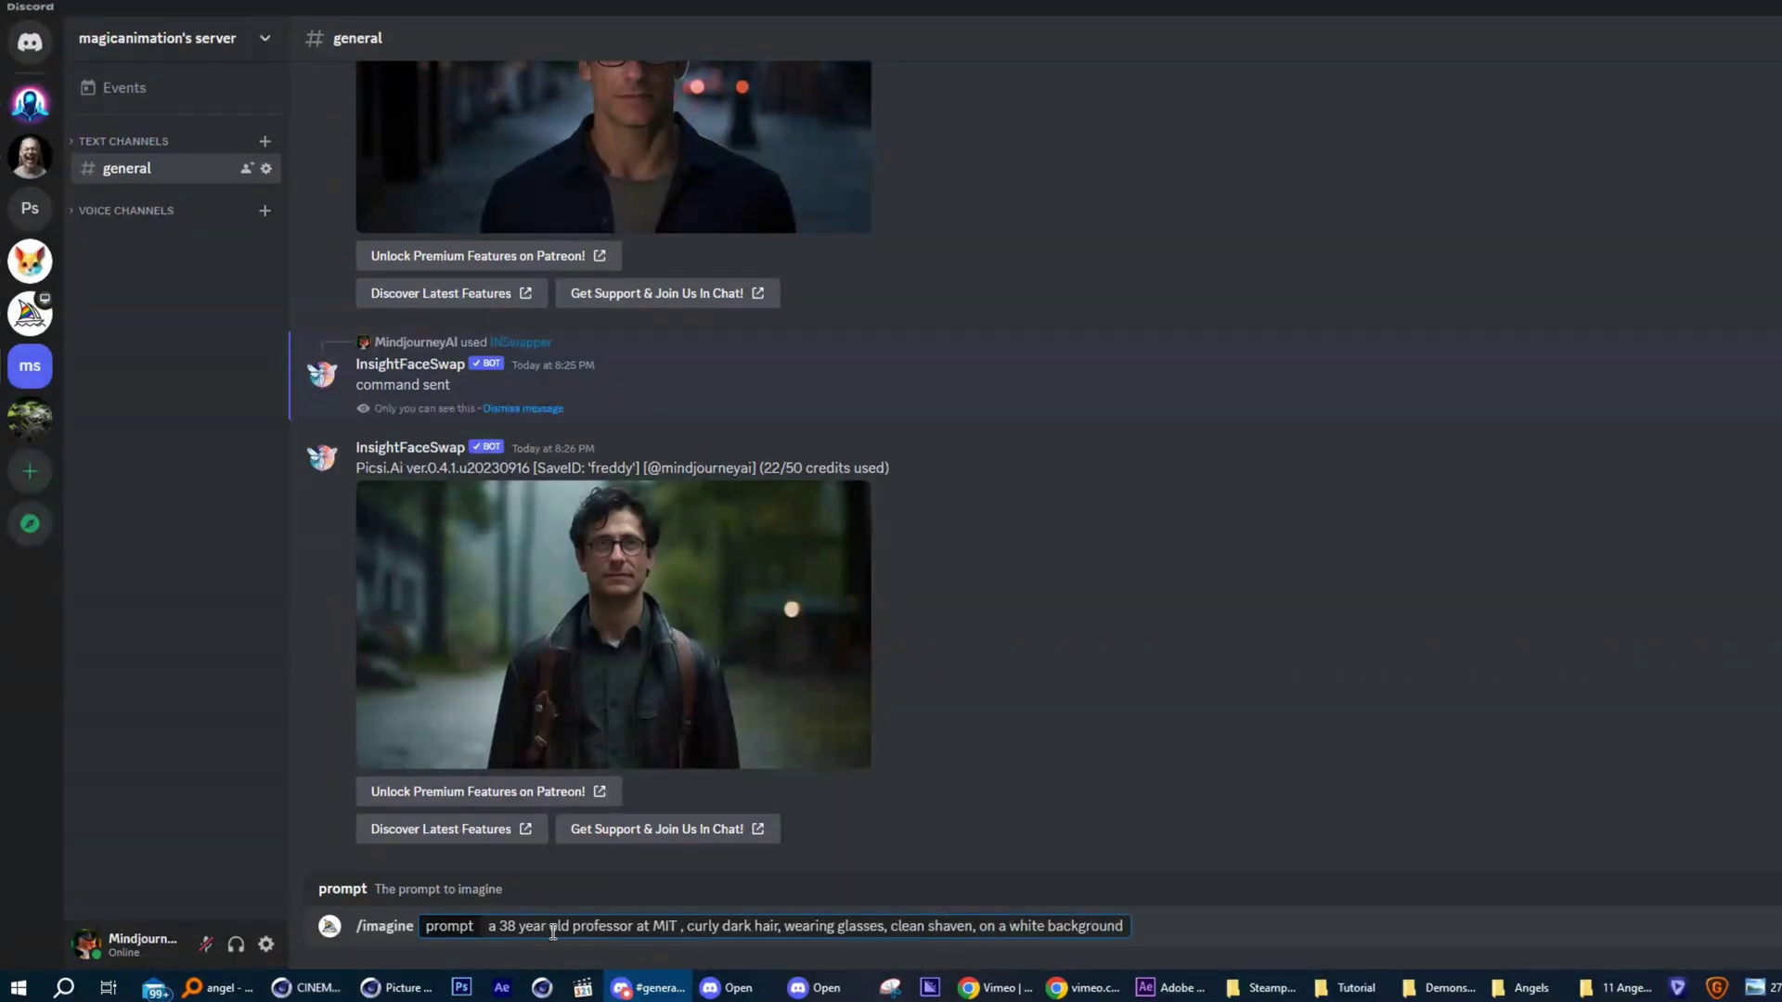
pyautogui.press('Return')
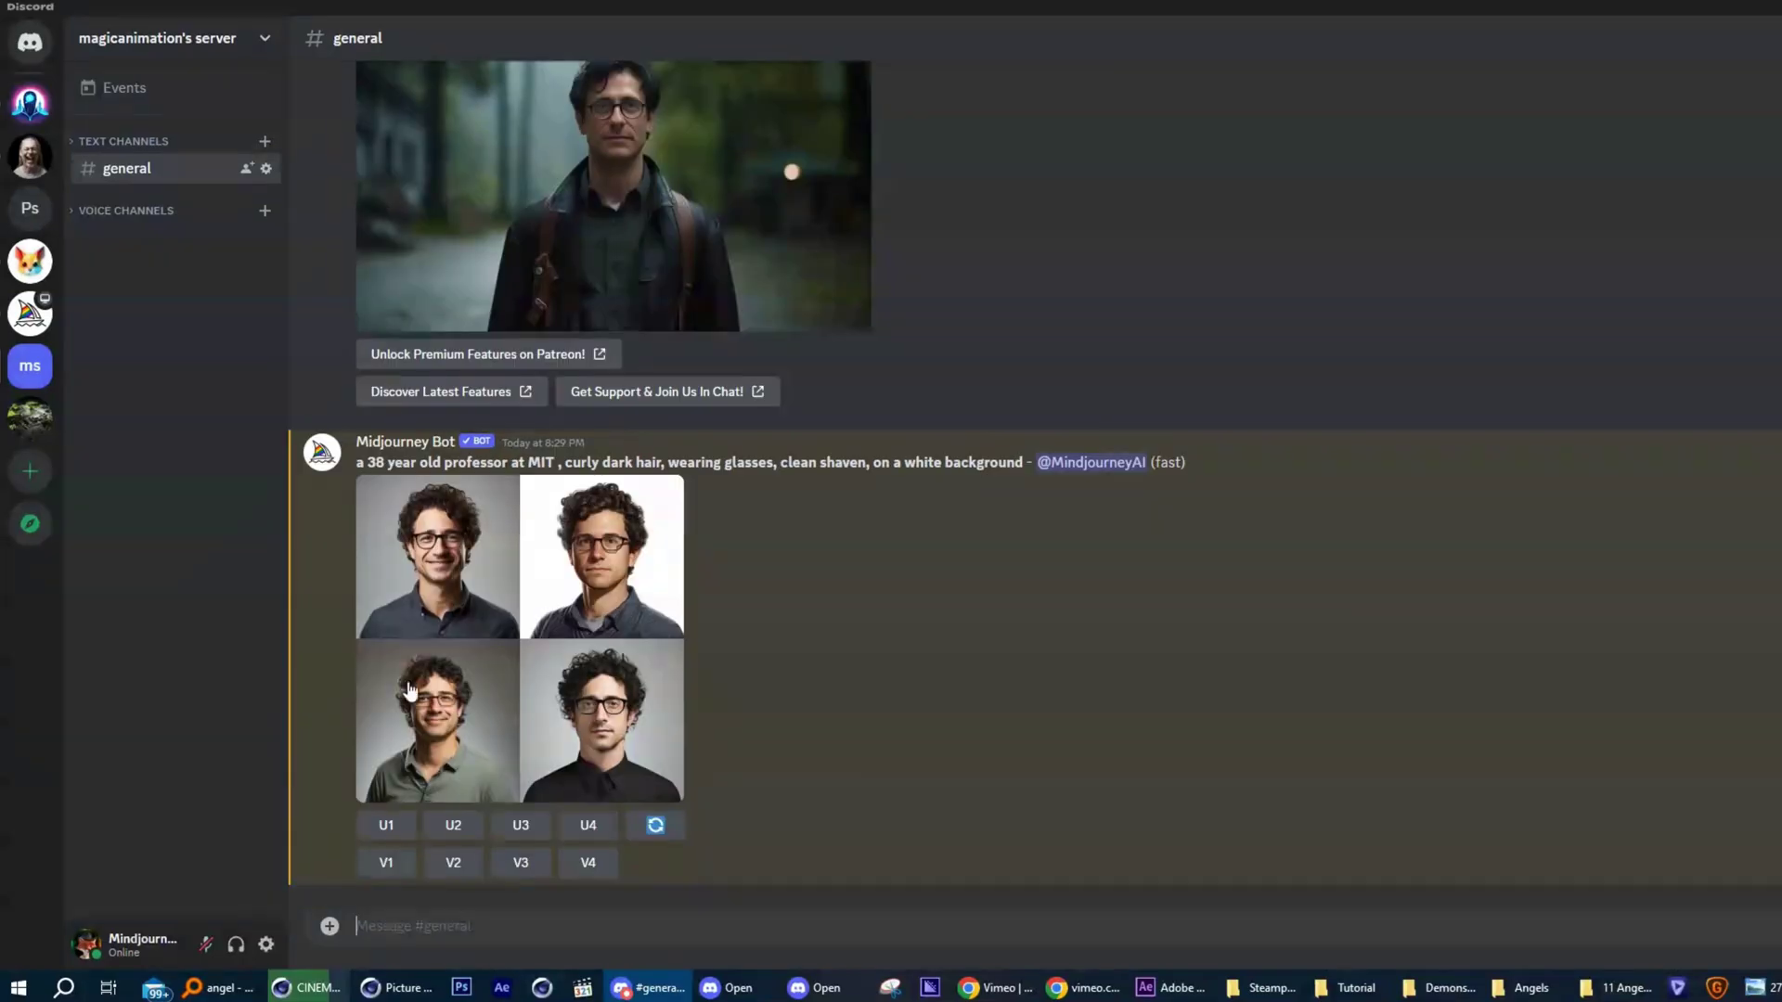
# Upscale the first professor portrait (U1) and save the upscaled image to disk.
pyautogui.click(475, 643)
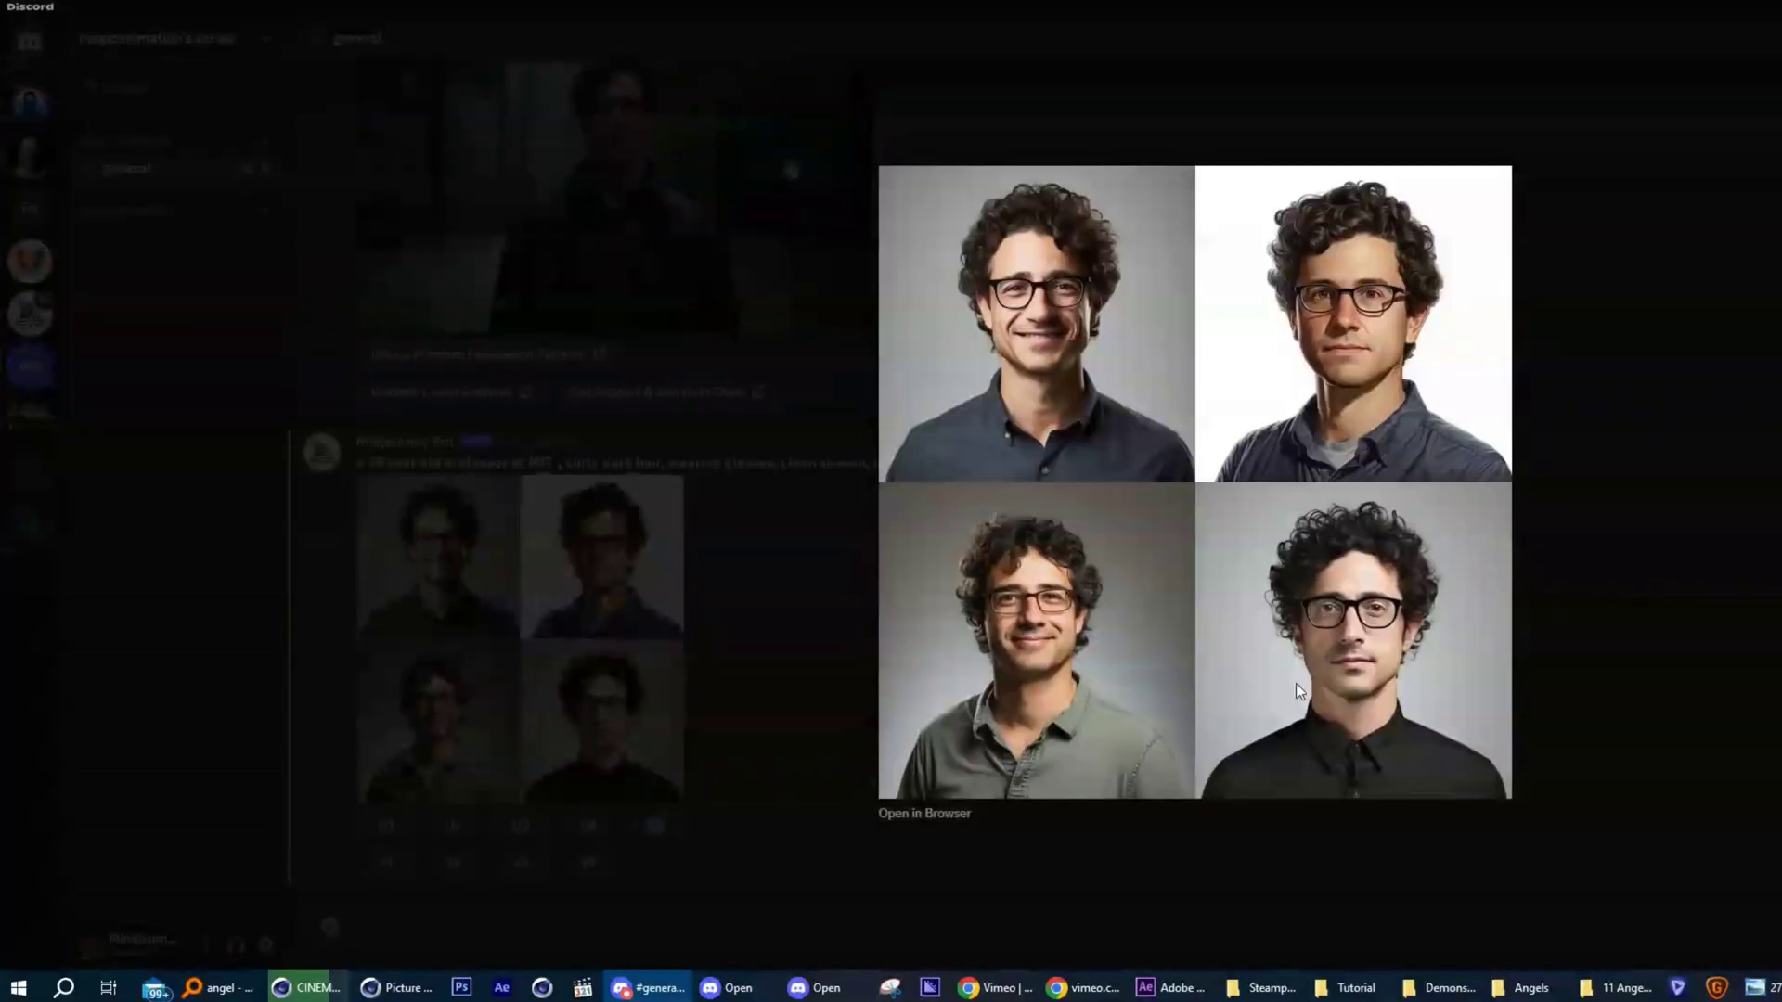
pyautogui.click(1067, 877)
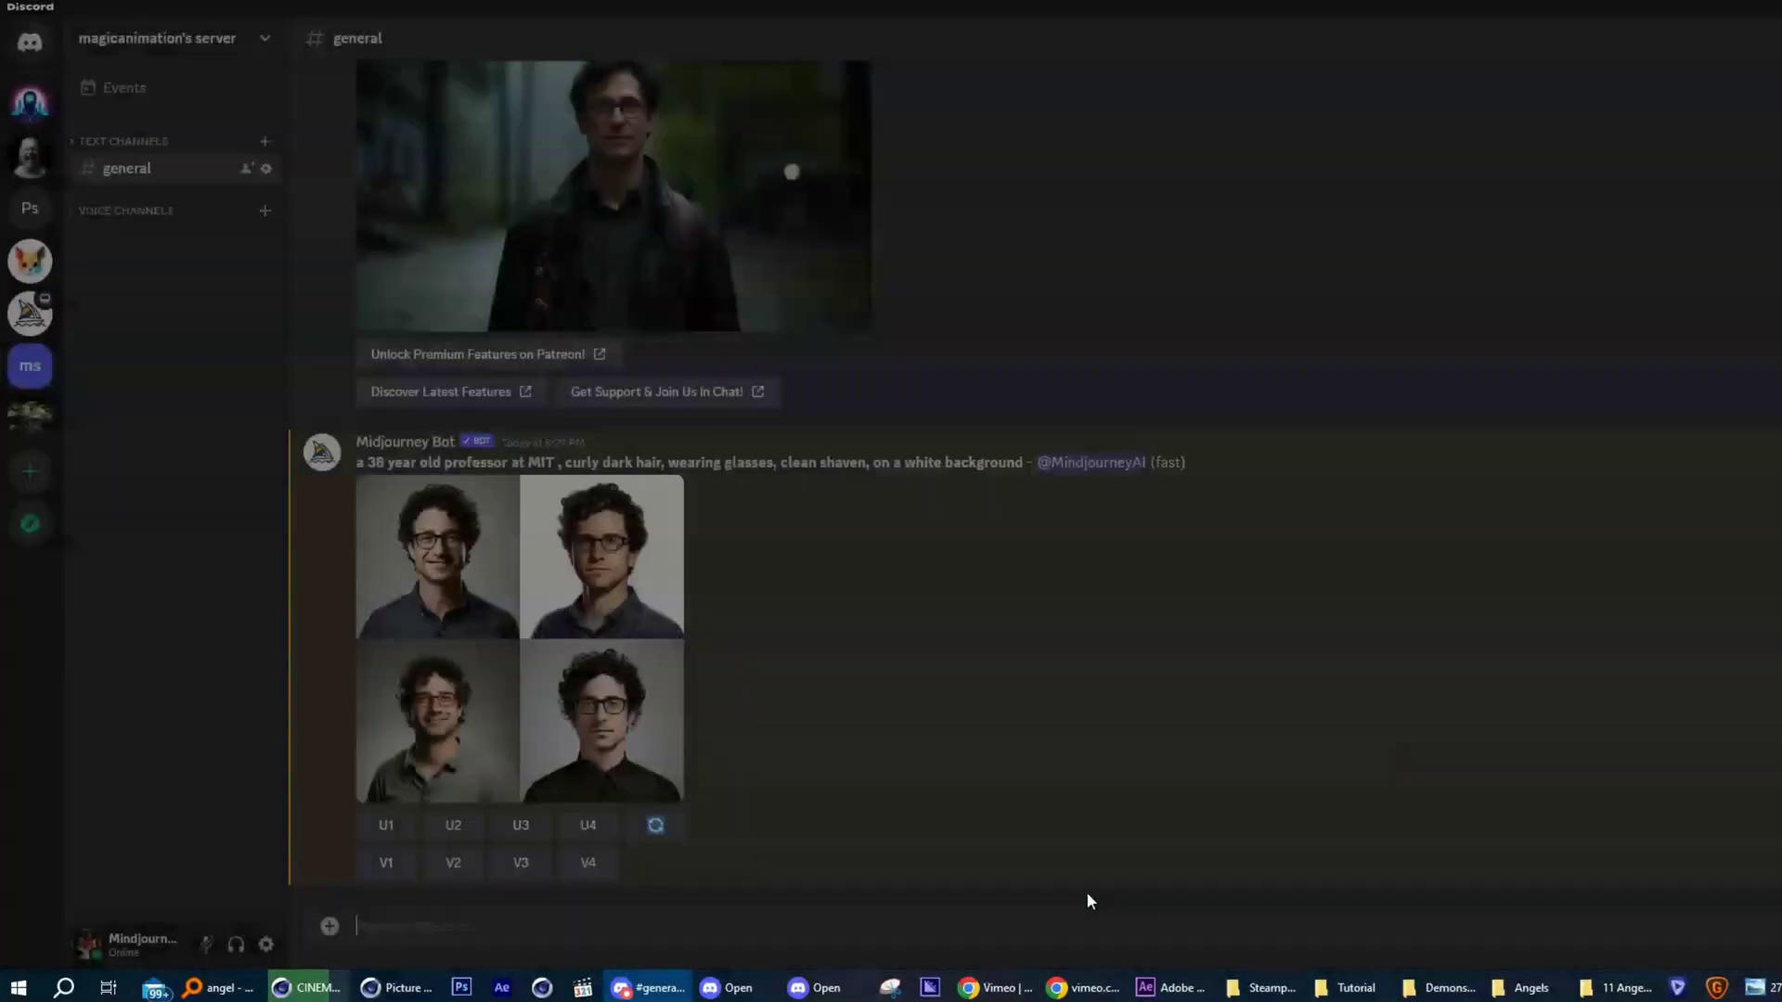
pyautogui.click(388, 825)
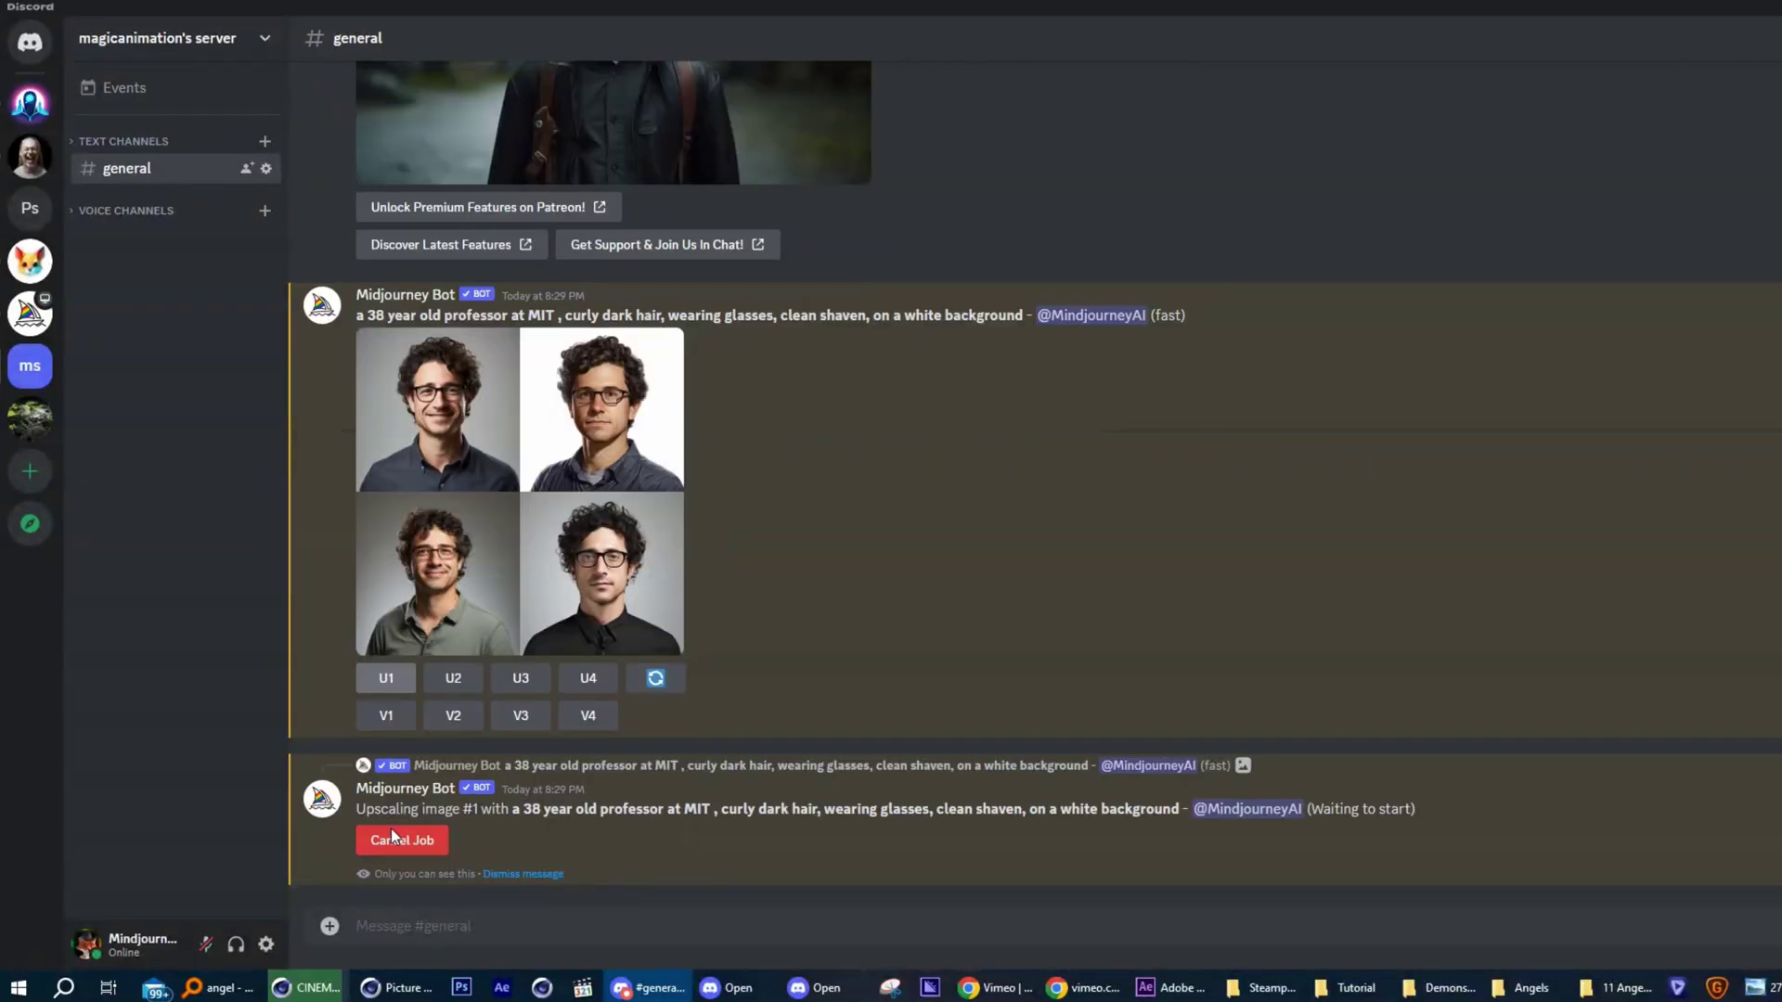
pyautogui.click(532, 587)
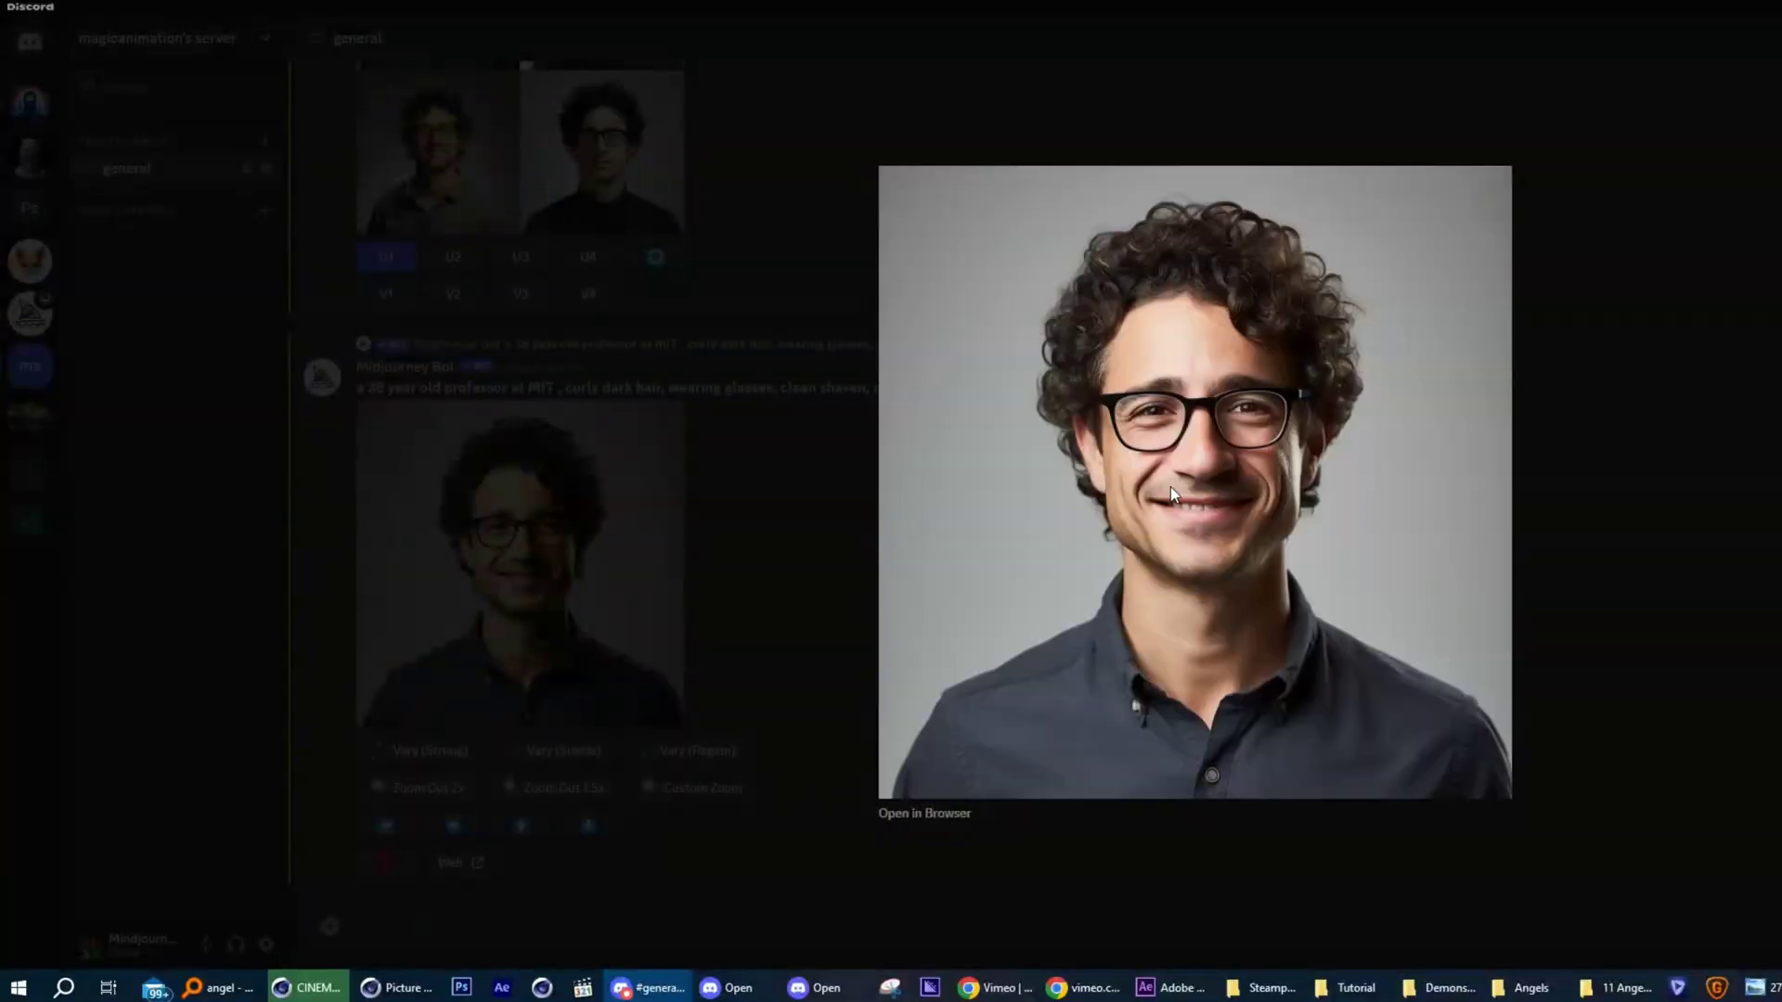
pyautogui.rightClick(1171, 487)
pyautogui.click(1240, 540)
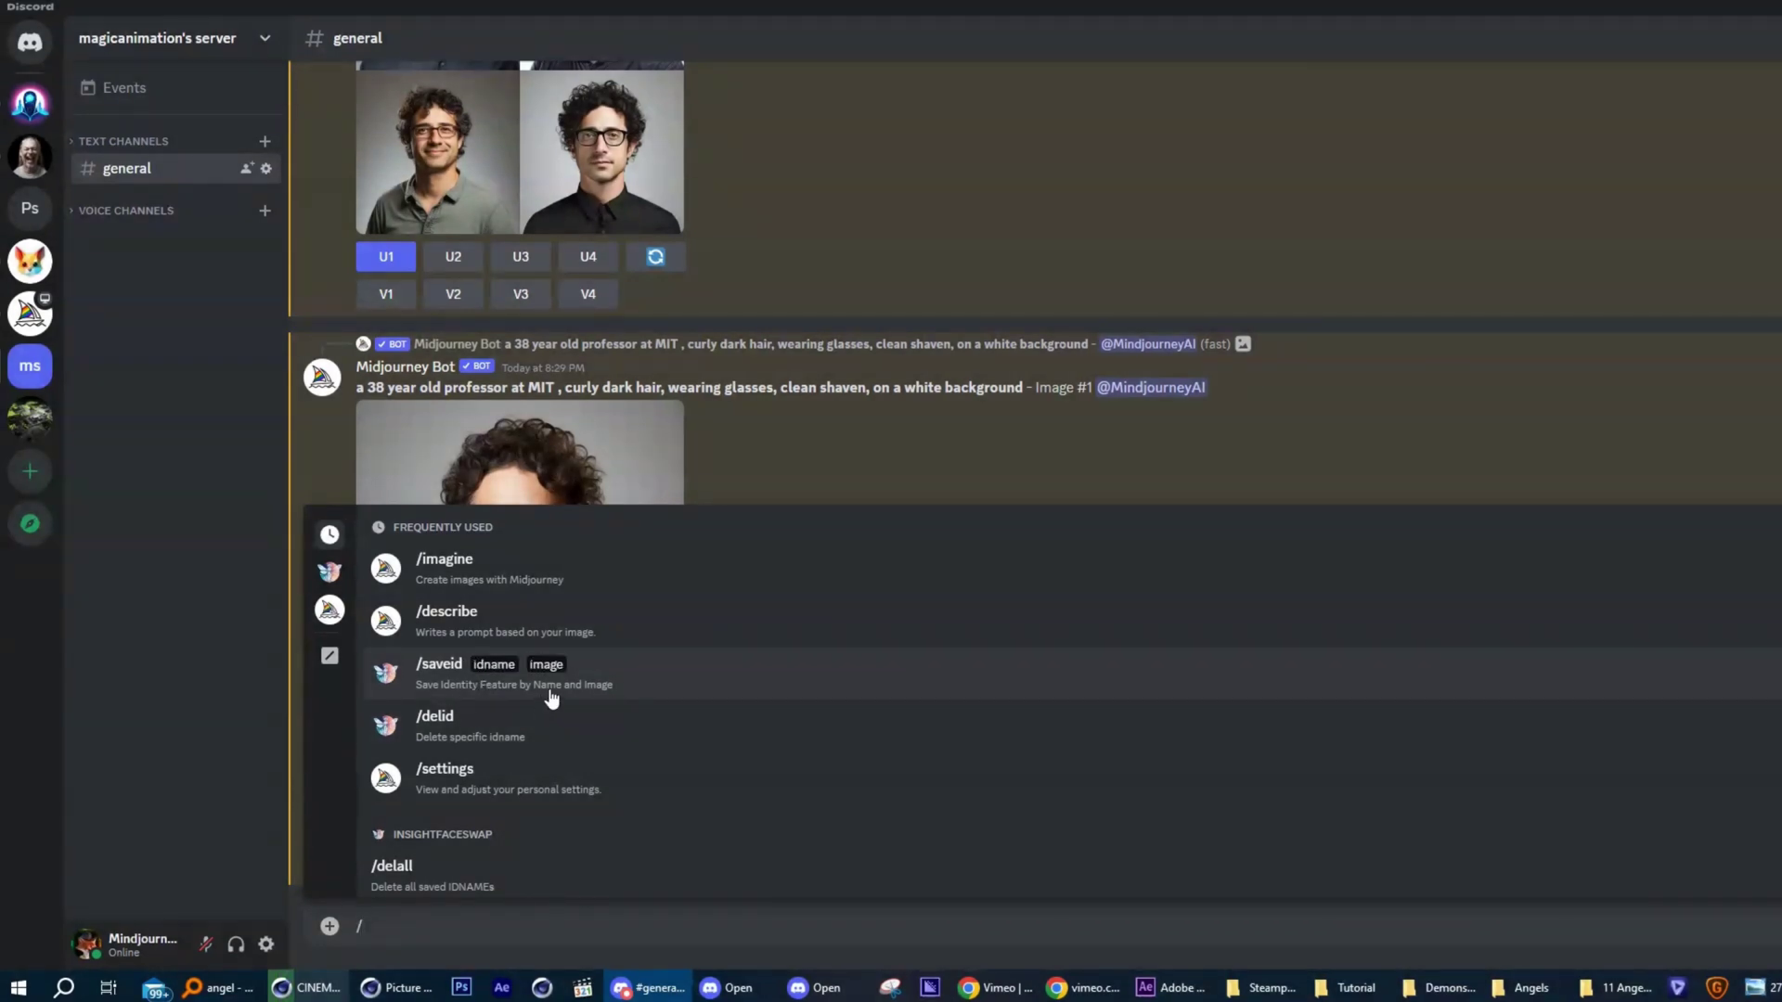
# Start /saveid and attach the saved professor portrait from Downloads > Tutorial.
pyautogui.click(551, 698)
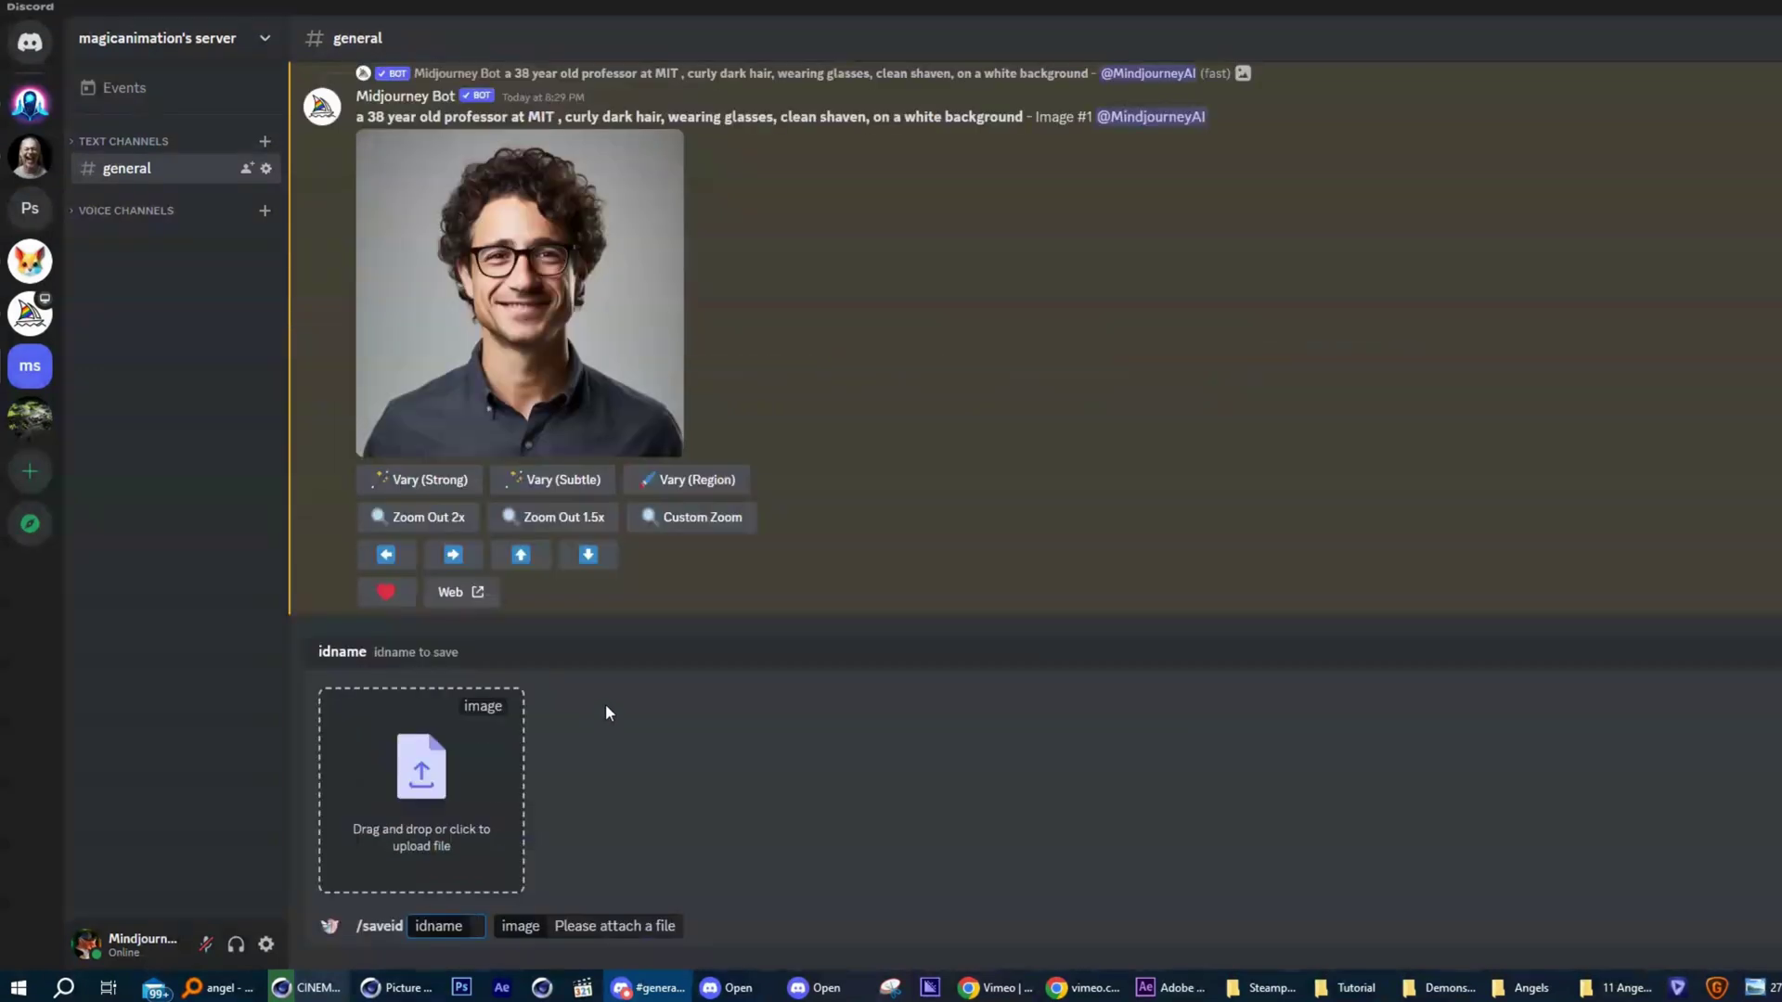
pyautogui.click(424, 794)
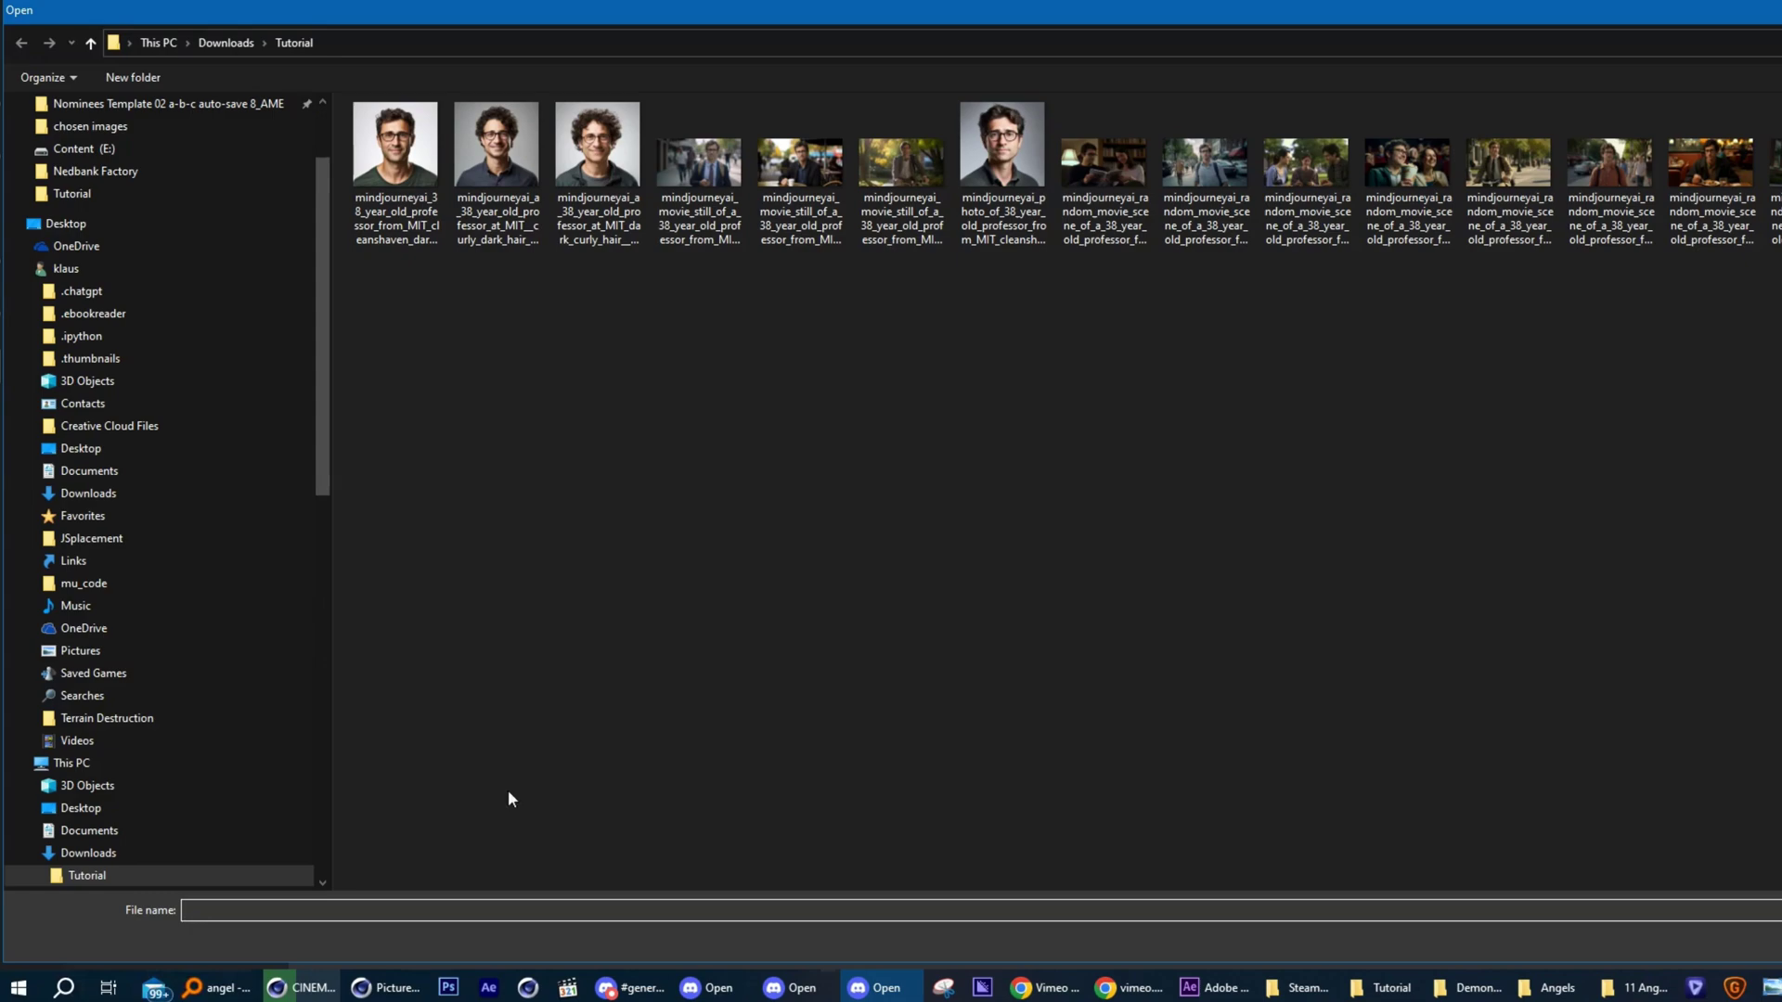
pyautogui.click(523, 177)
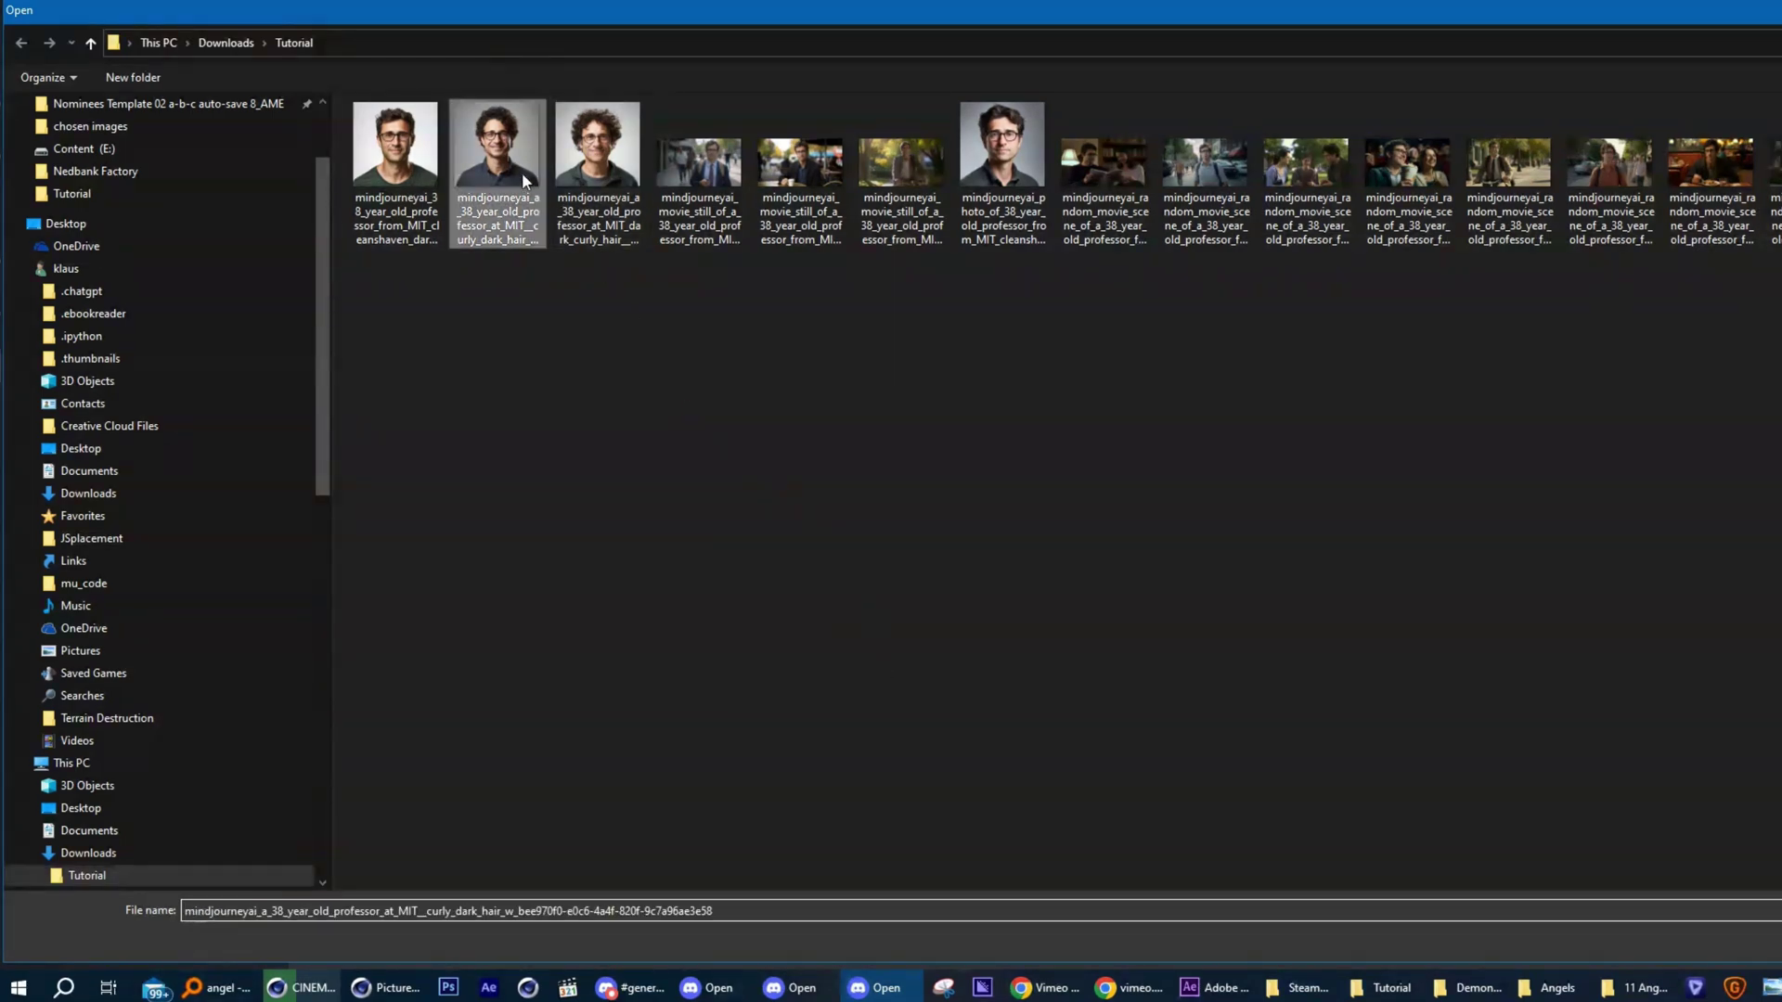
pyautogui.doubleClick(523, 177)
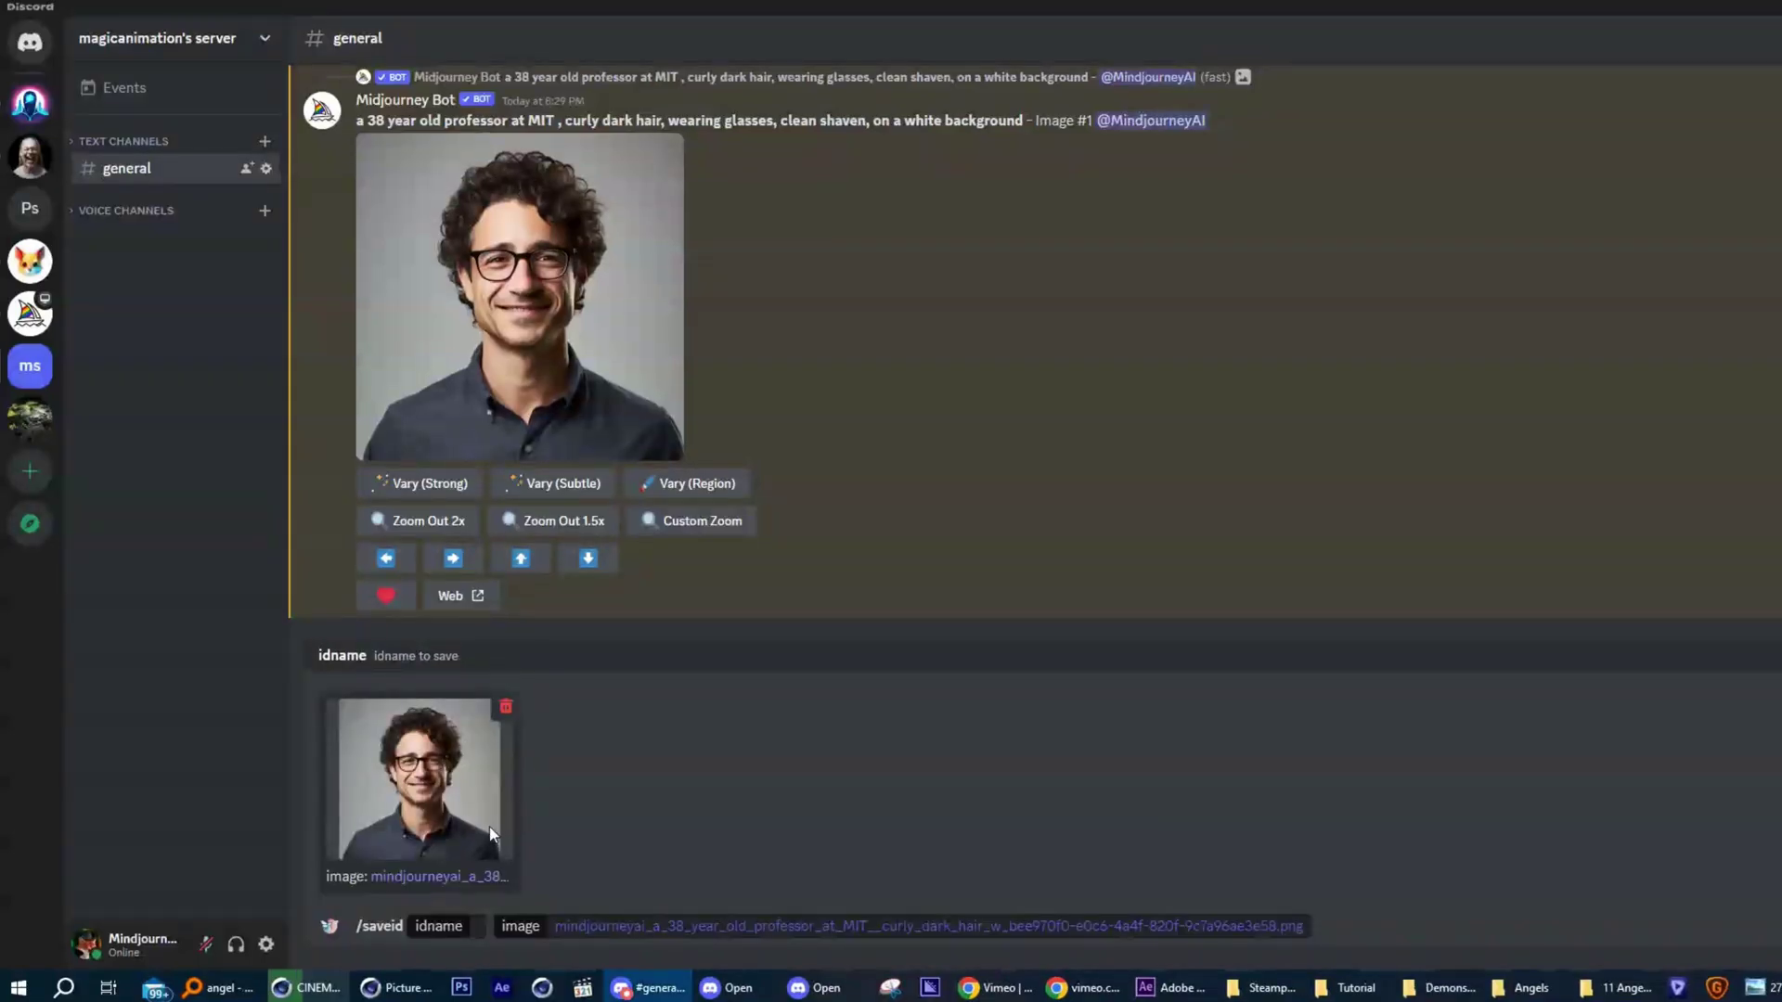
# Enter 'luke' as the idname and send /saveid to store the professor's face.
pyautogui.click(464, 927)
pyautogui.write('luke')
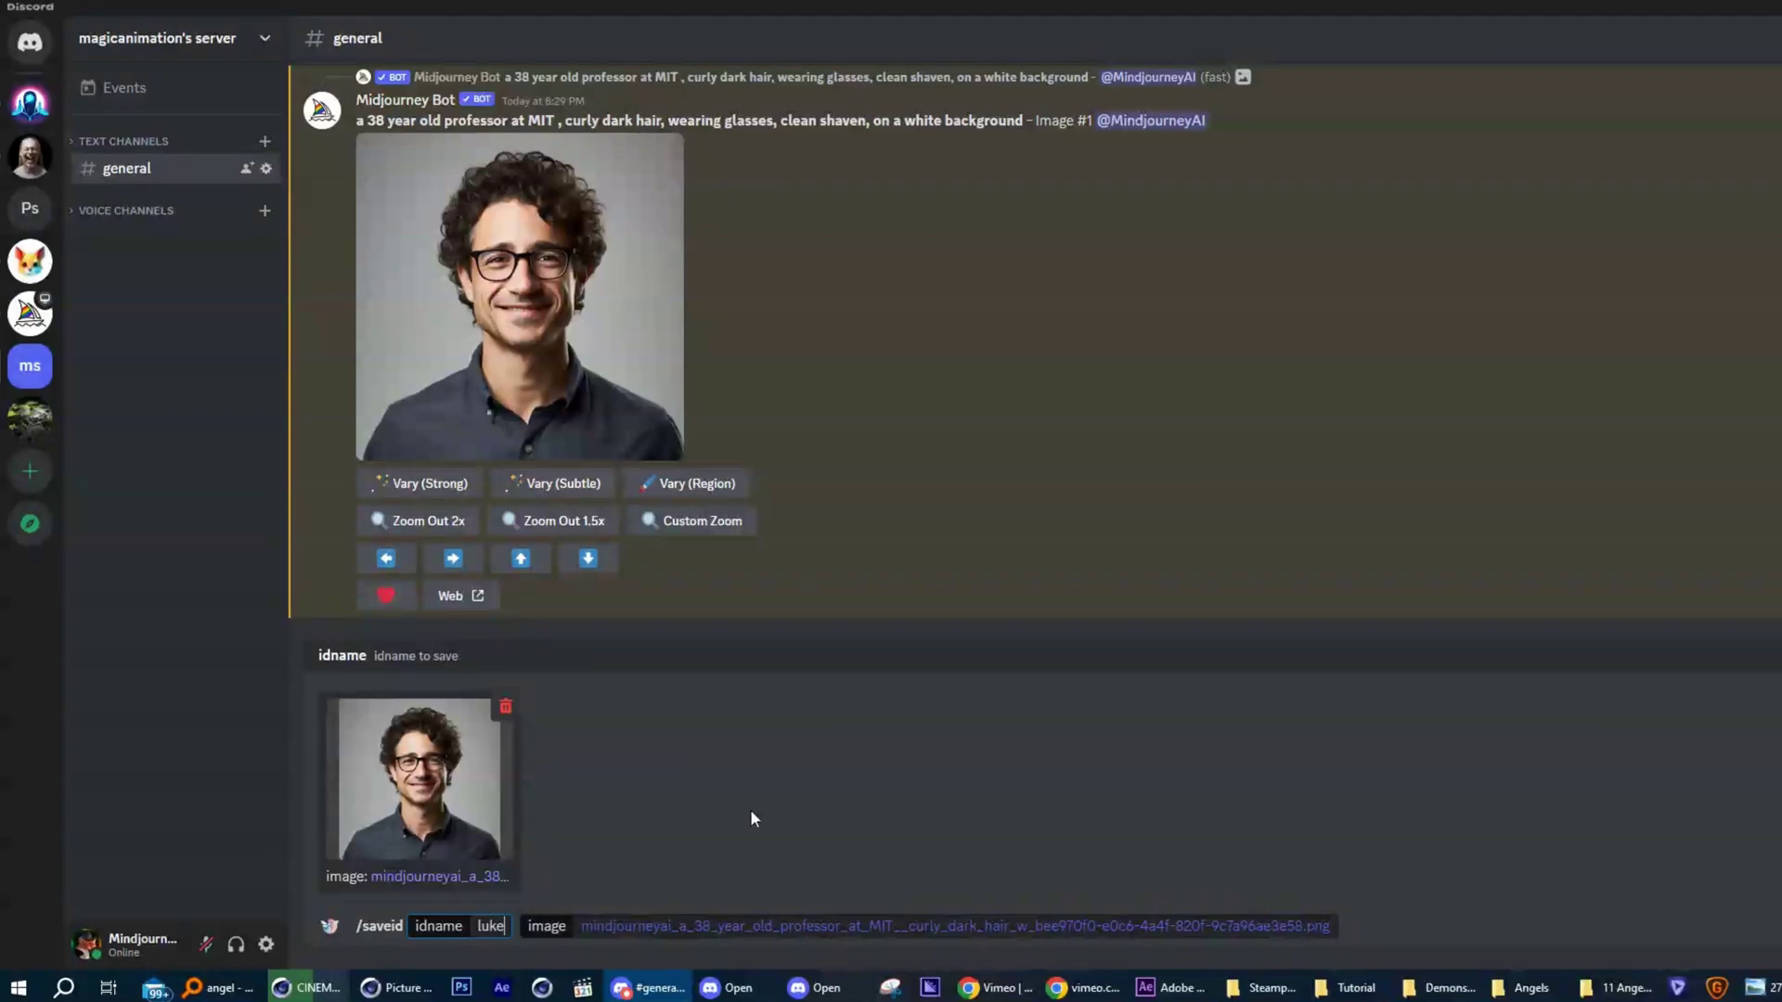
pyautogui.press('Return')
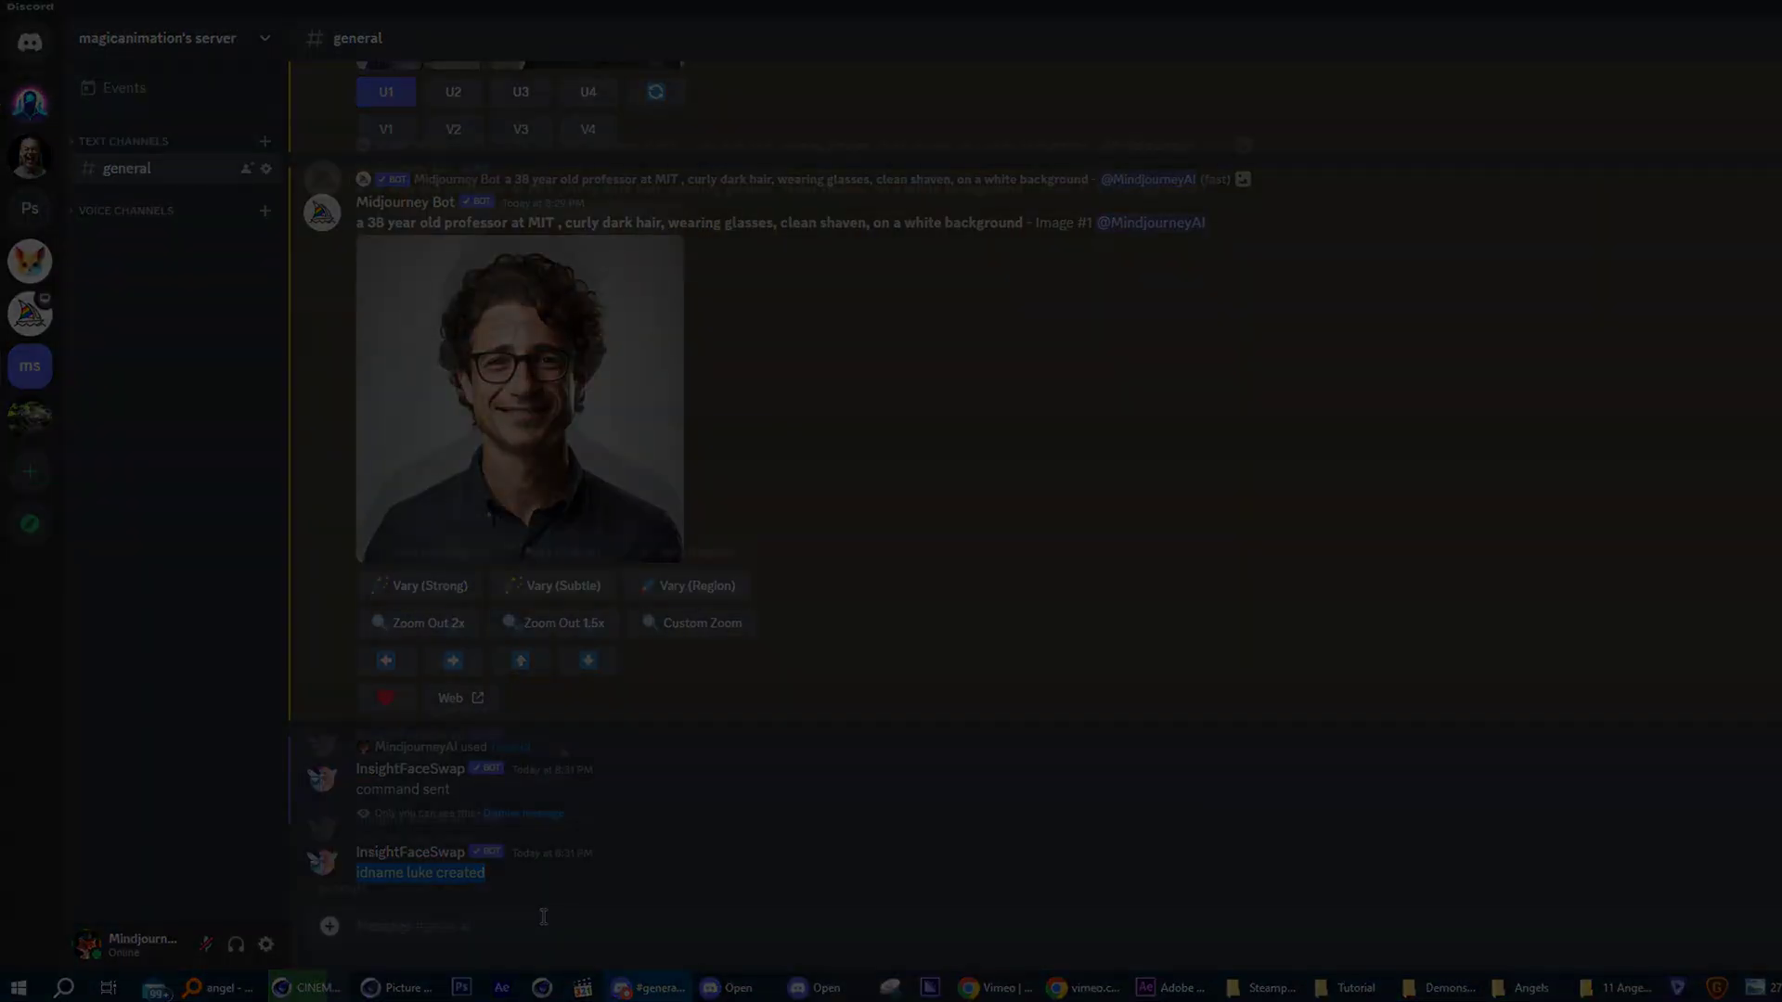
# Generate the 16:9 raw-style street images of the dark-haired man with glasses walking toward camera, then upscale U1–U4.
pyautogui.write('35 yuear ol')
pyautogui.write('d man with dark h')
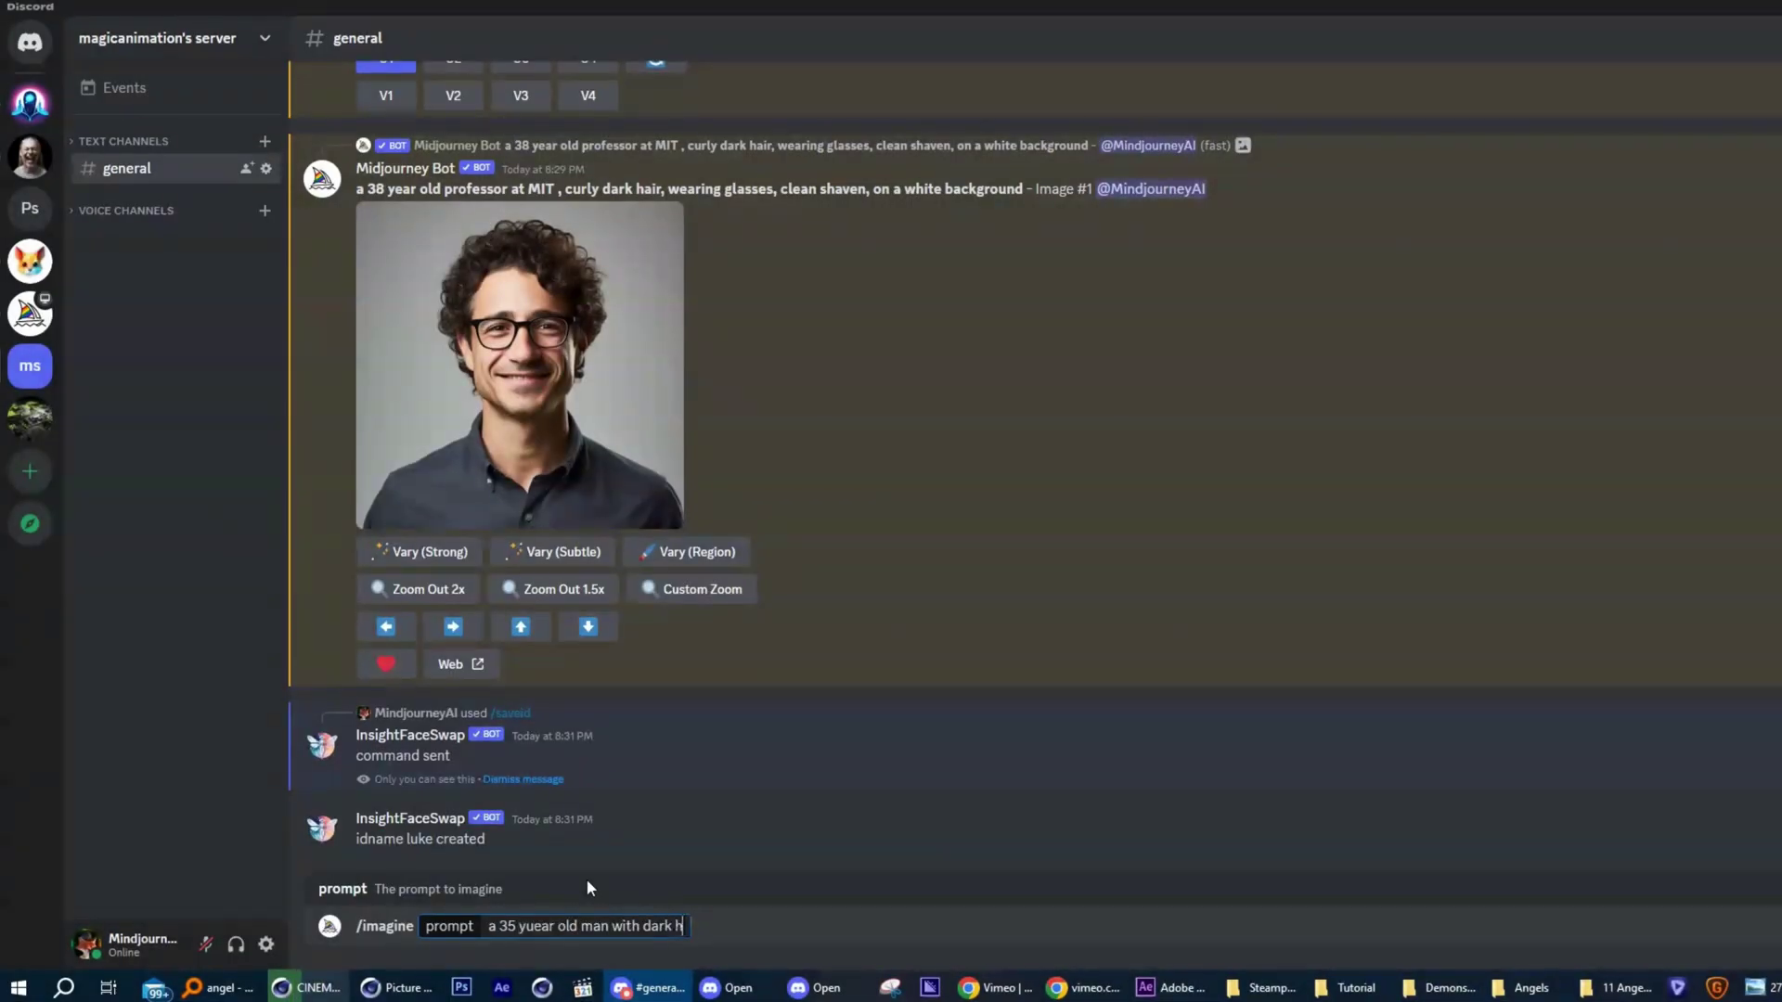
pyautogui.write('air and clean shaven wear')
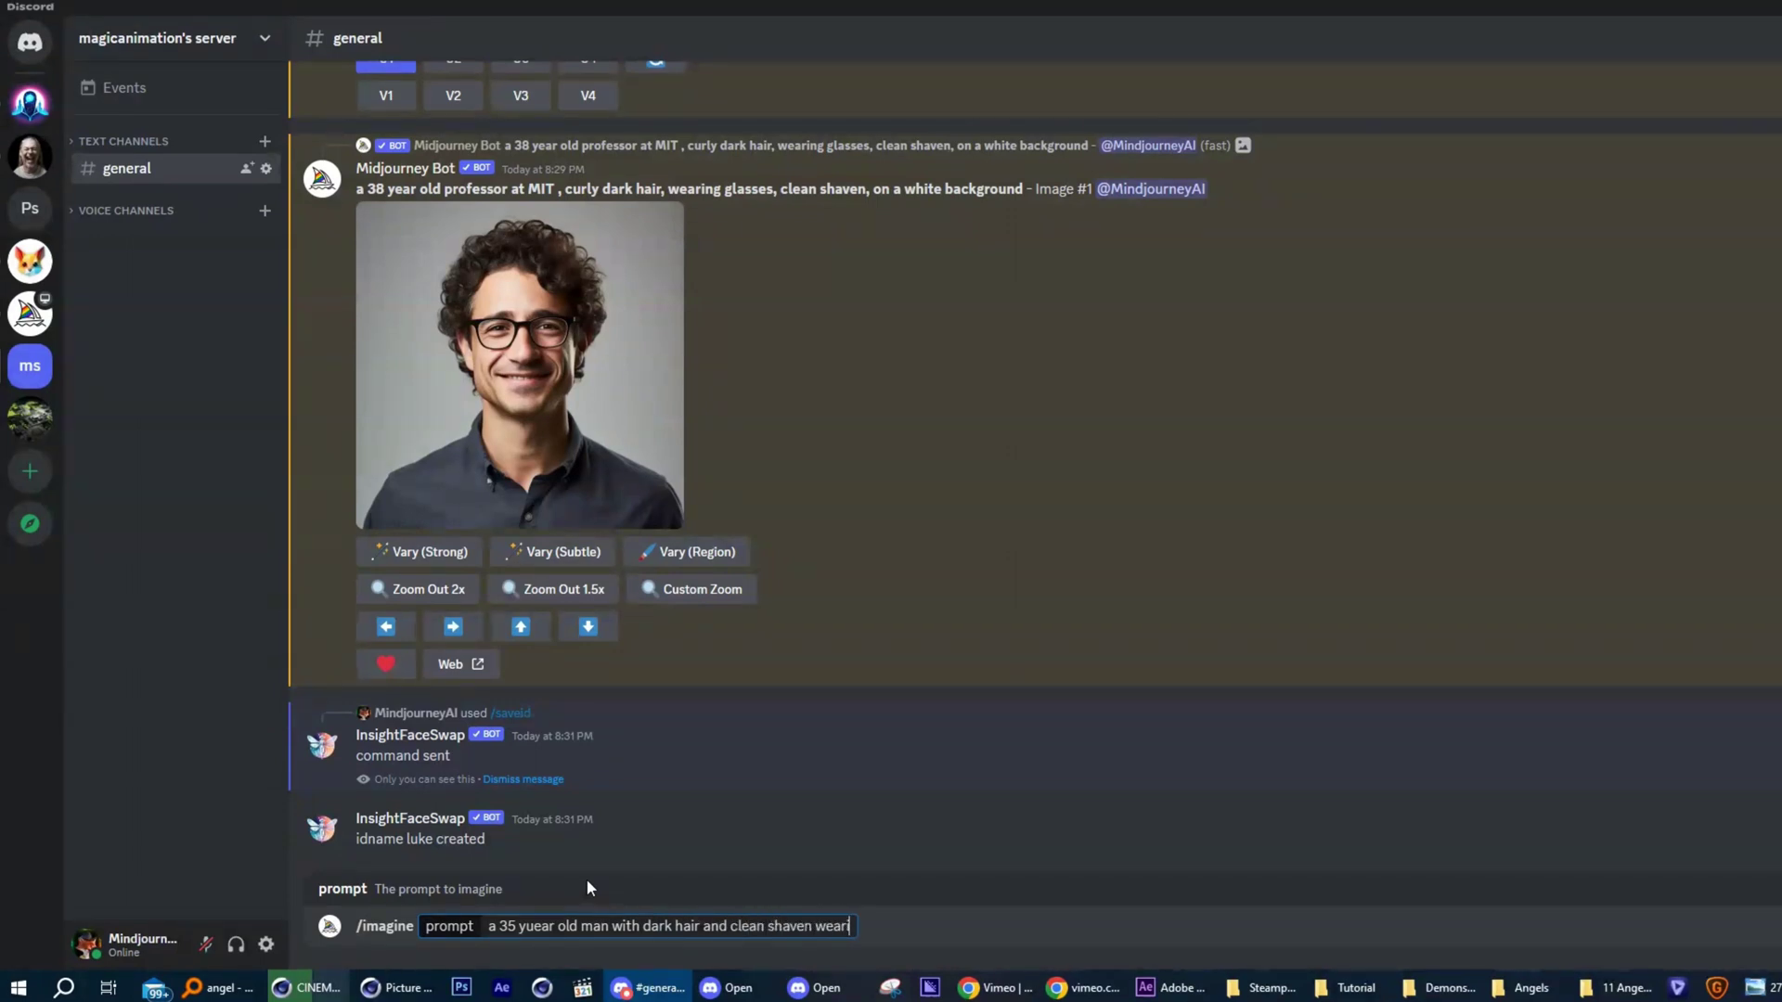
pyautogui.write('ing glasses is walking towards the ca')
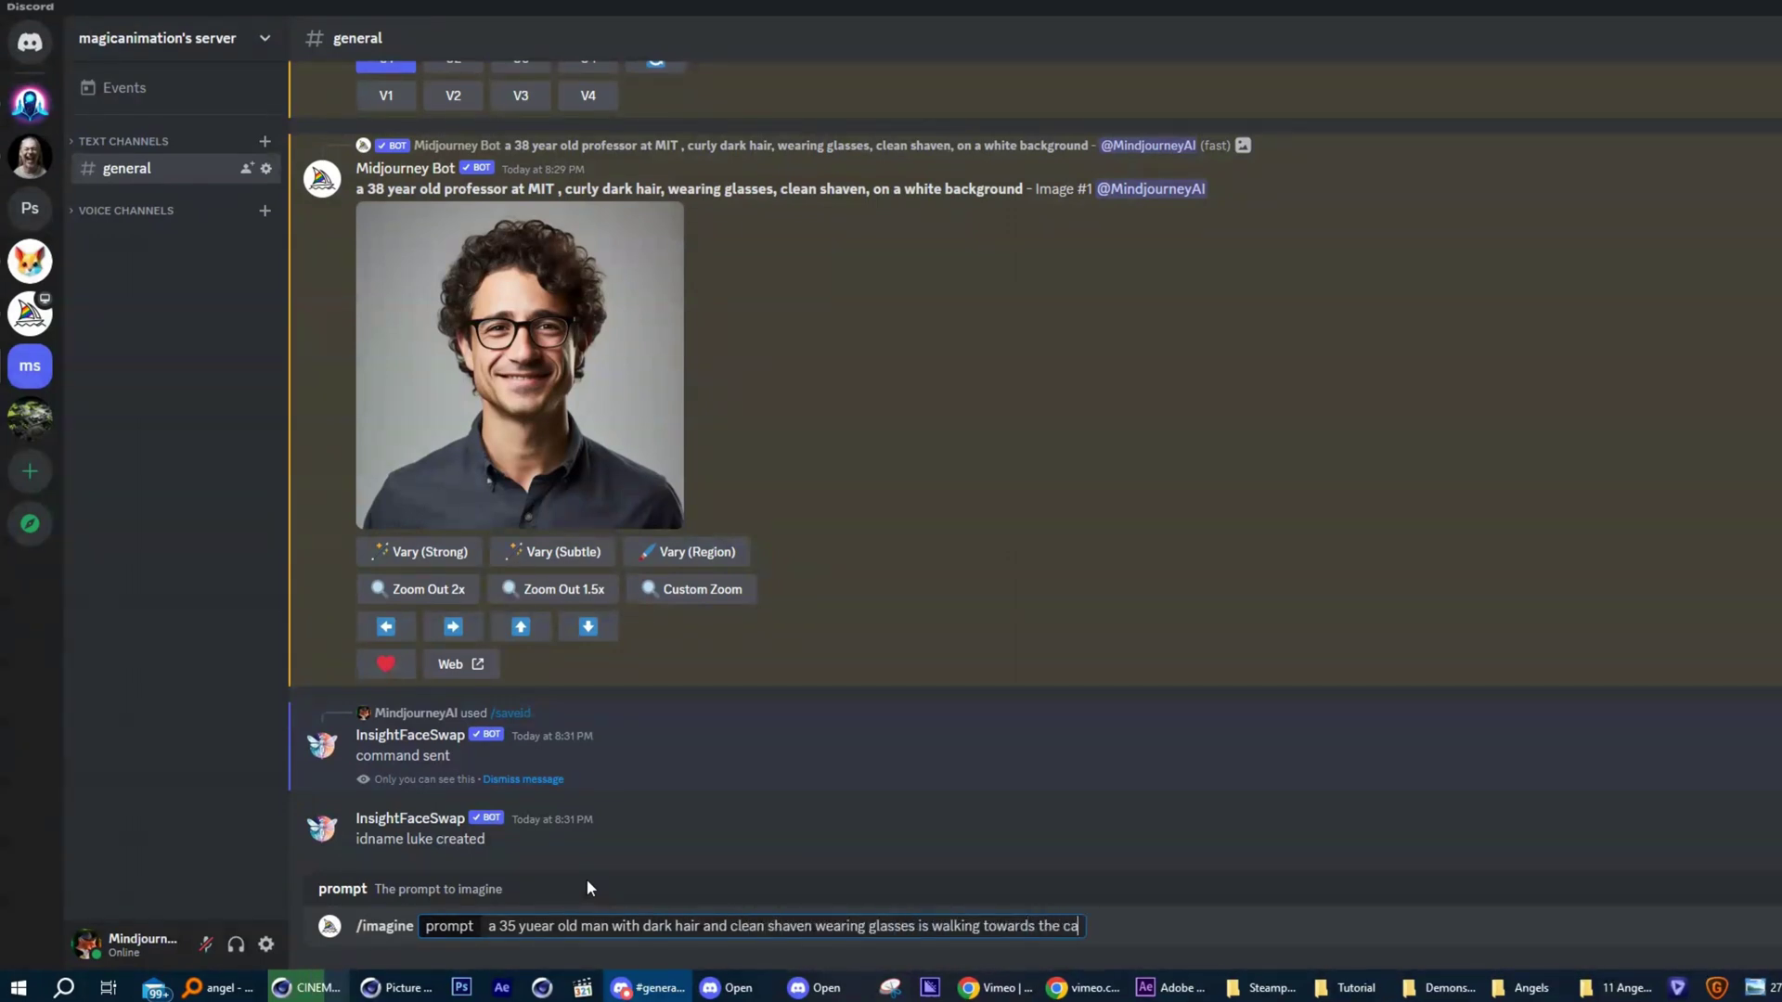
pyautogui.write('mera --ar 16:9 --style raw')
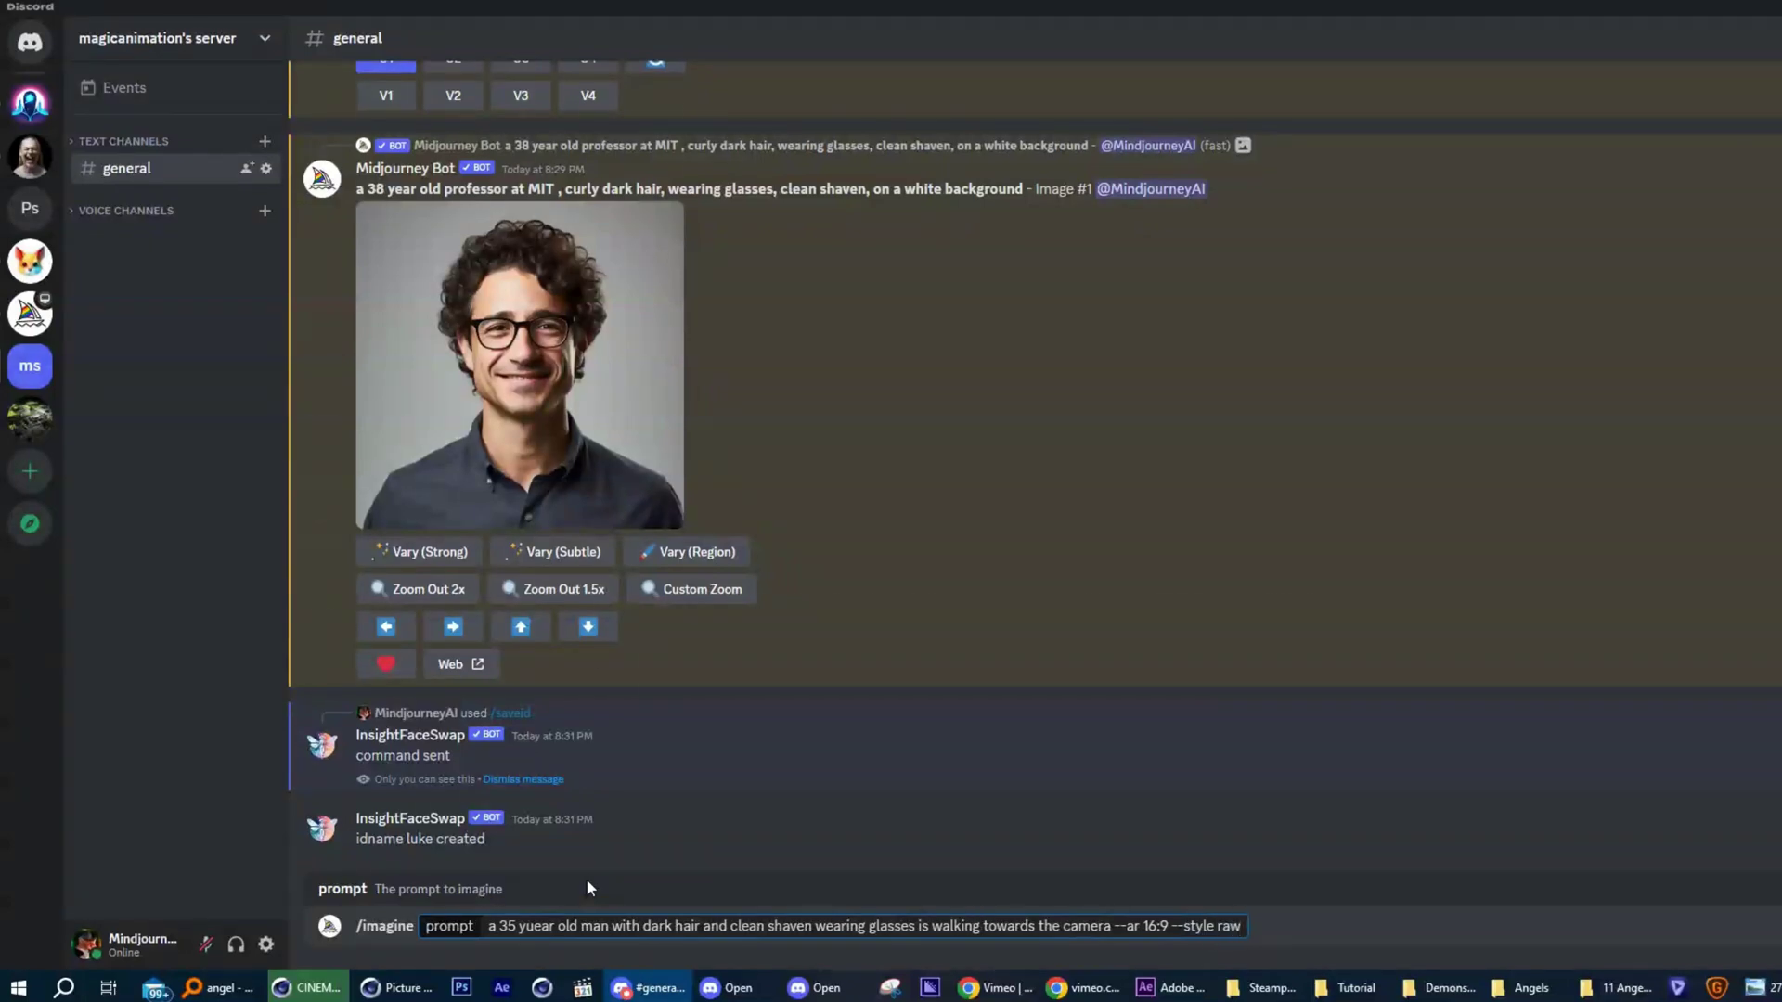
pyautogui.press('Return')
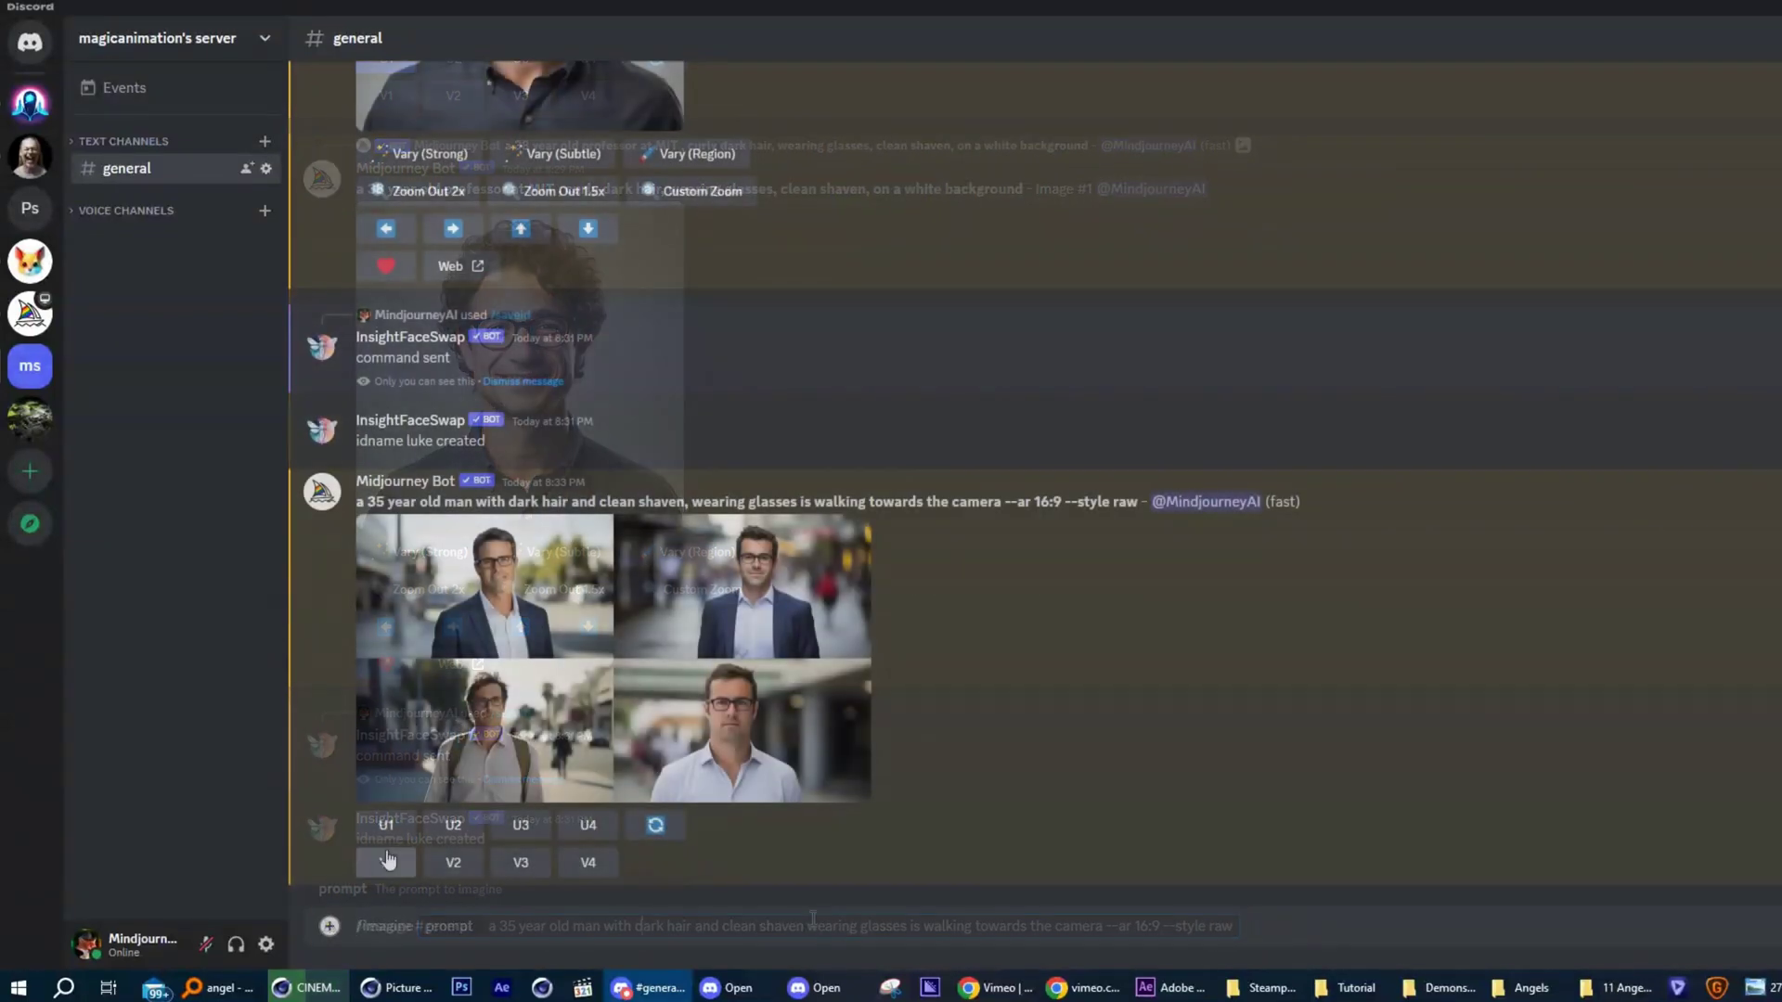
pyautogui.click(386, 678)
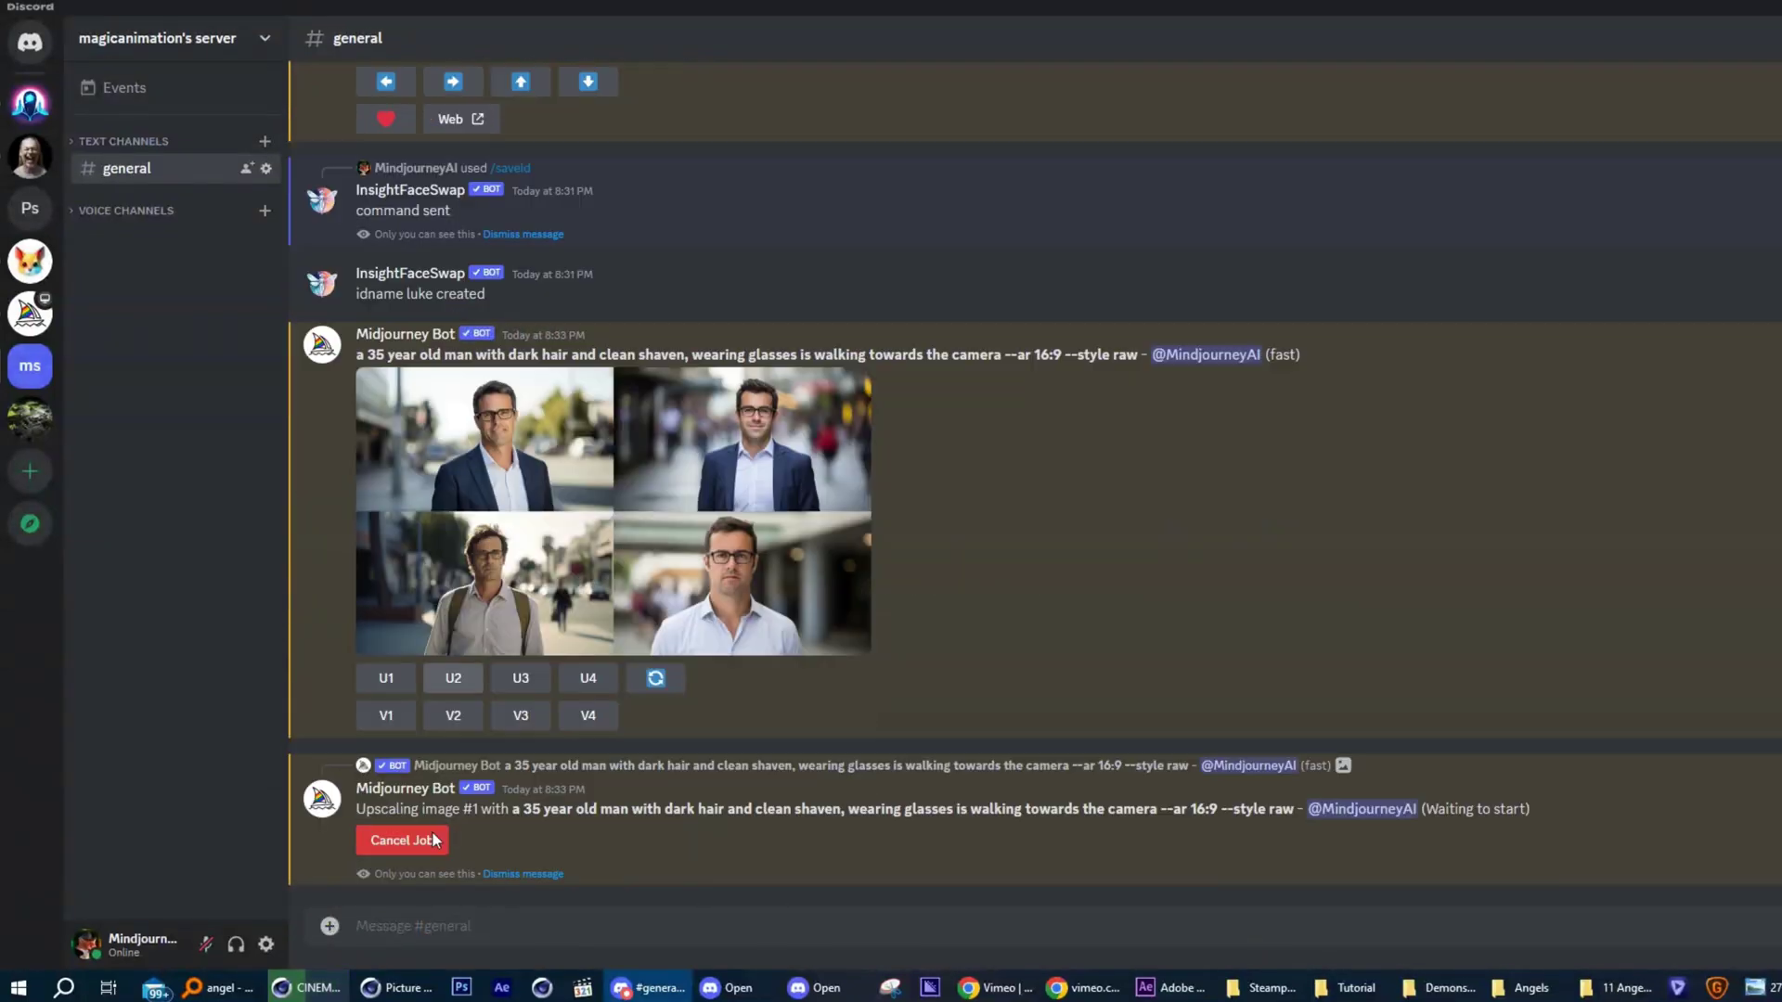
pyautogui.click(453, 678)
pyautogui.click(521, 529)
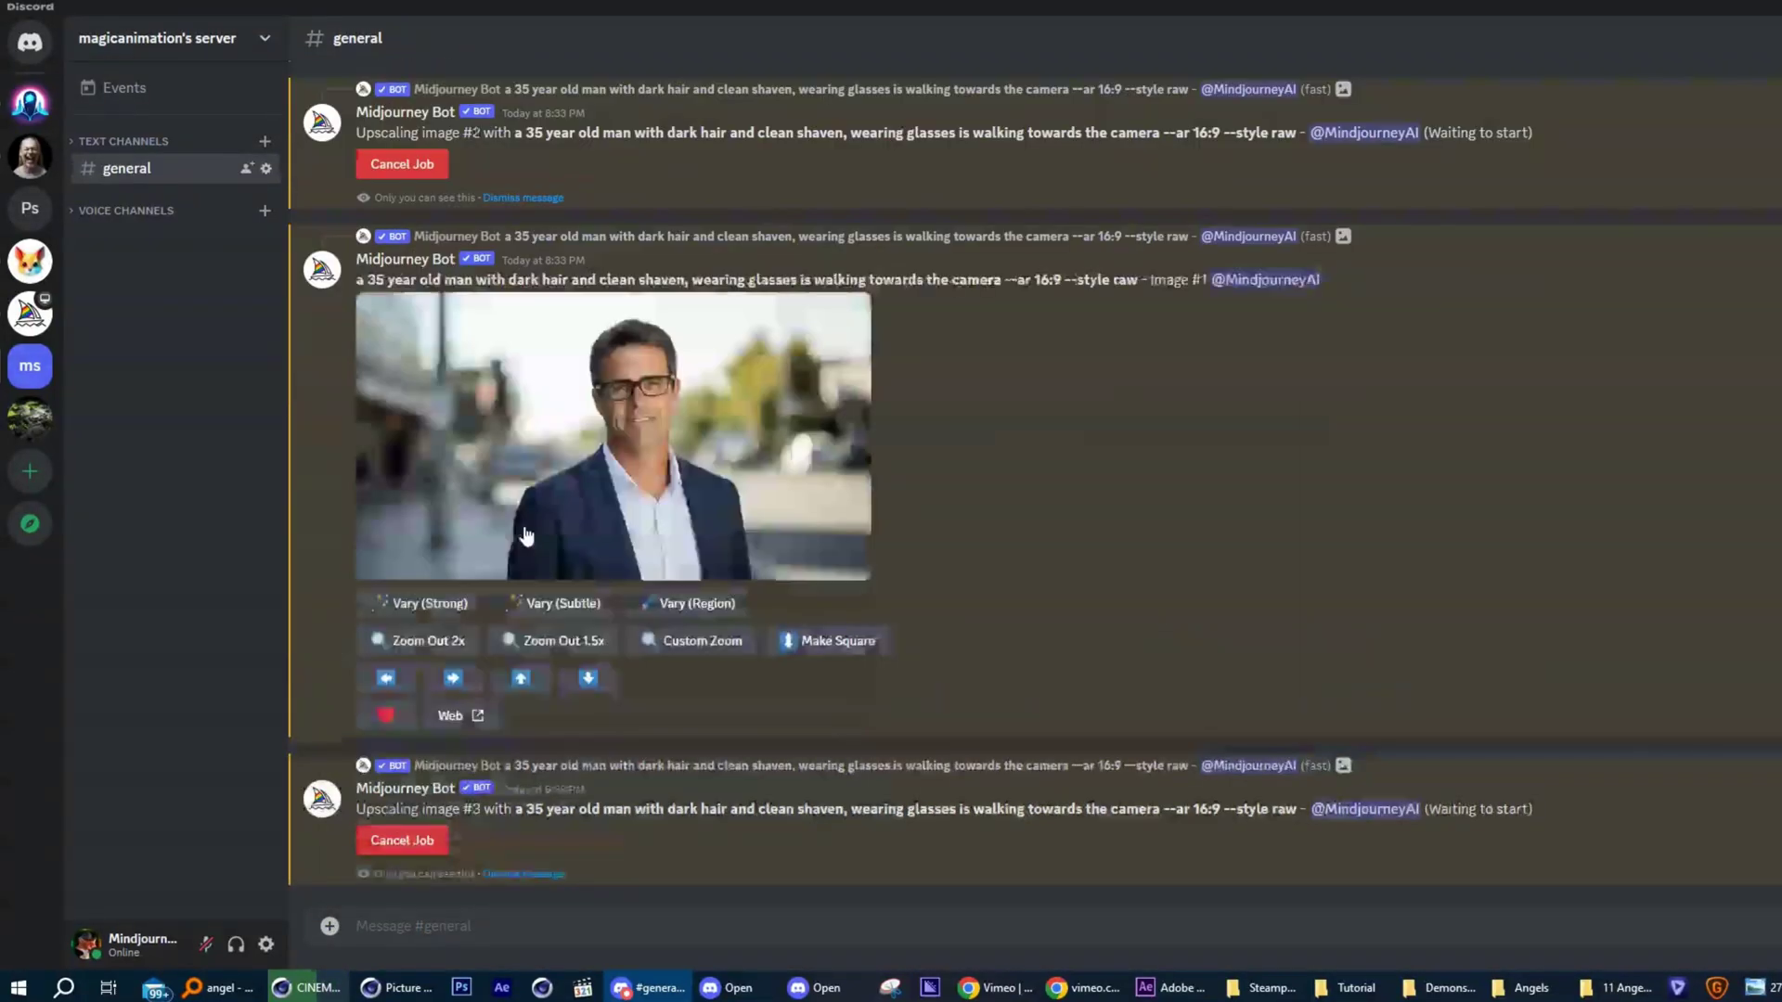
pyautogui.click(587, 369)
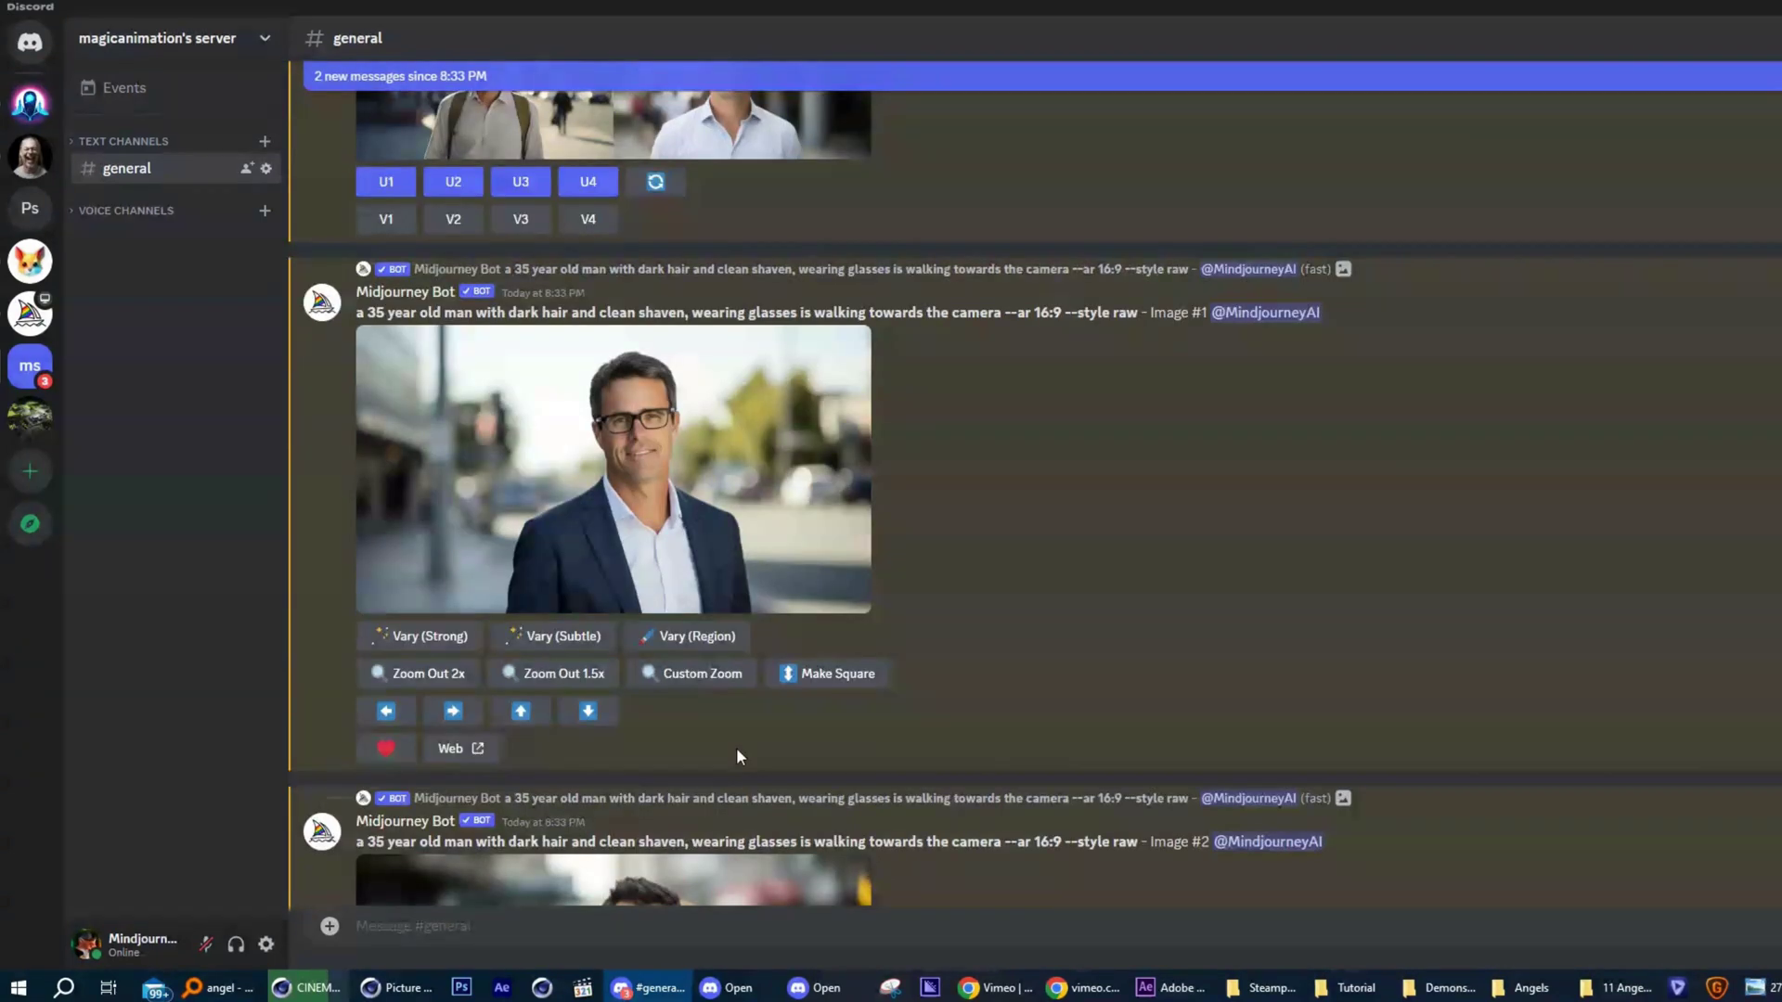
# Run Apps > INSwapper on upscaled street Image #1 to swap in the luke face.
pyautogui.rightClick(640, 476)
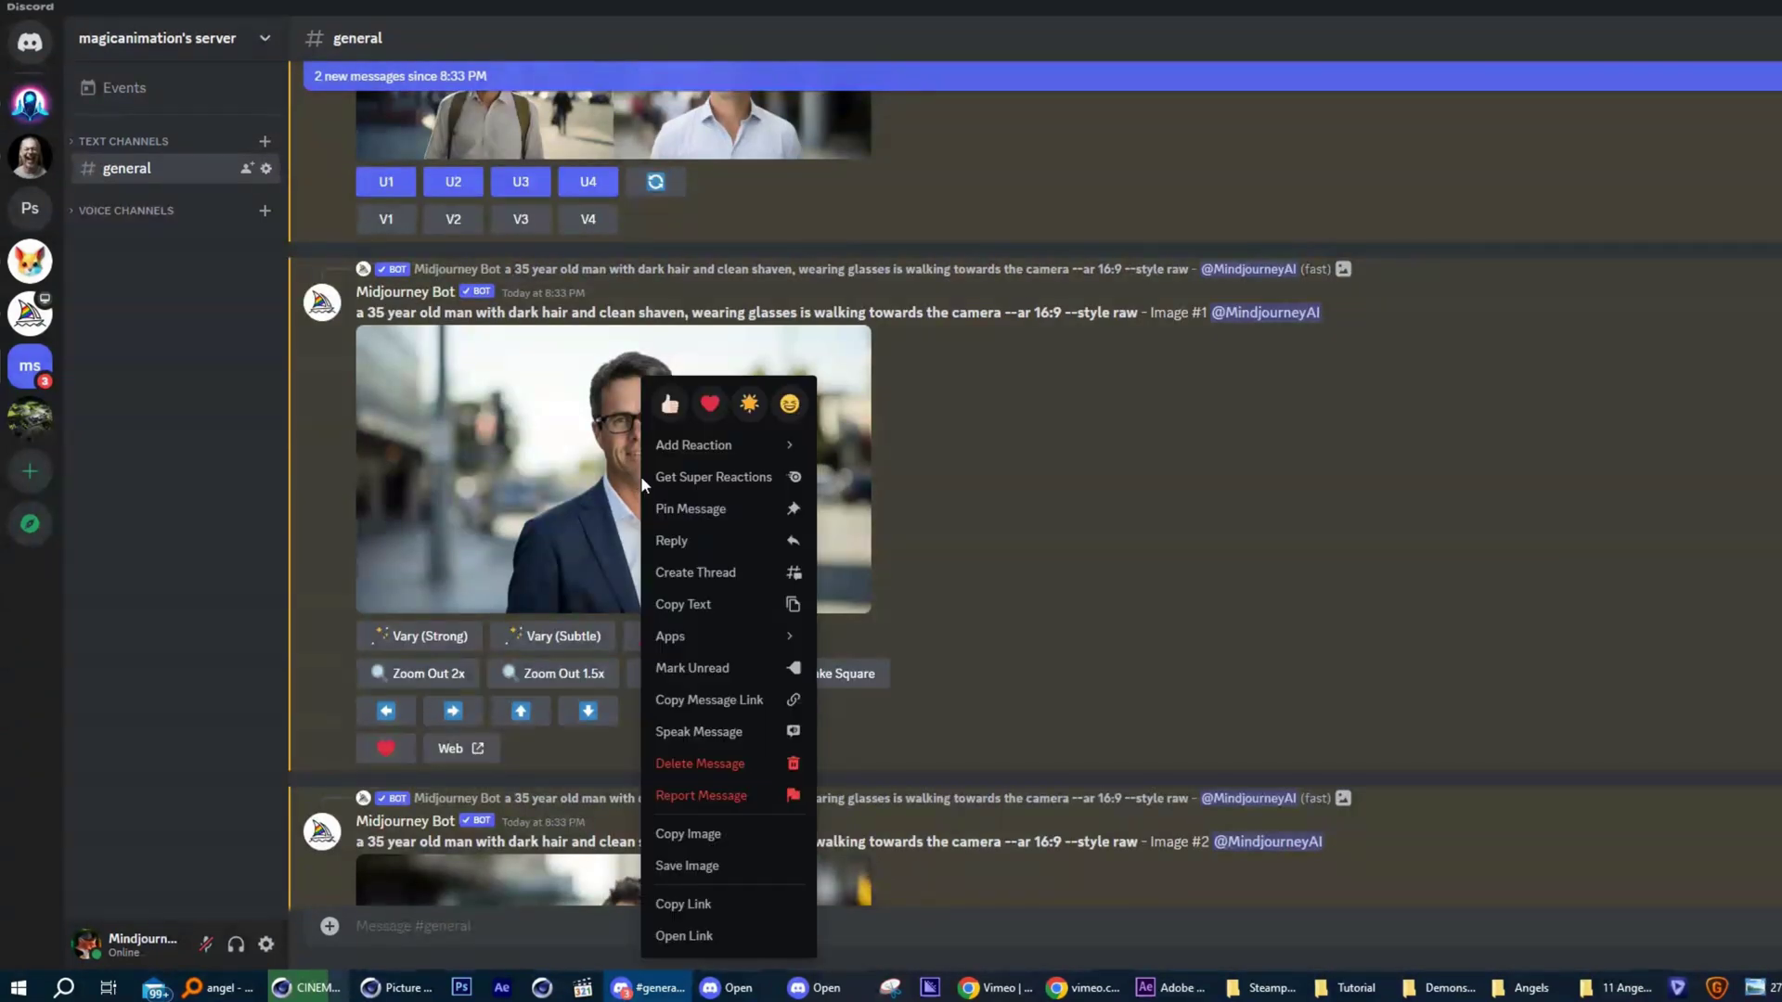
pyautogui.moveTo(707, 640)
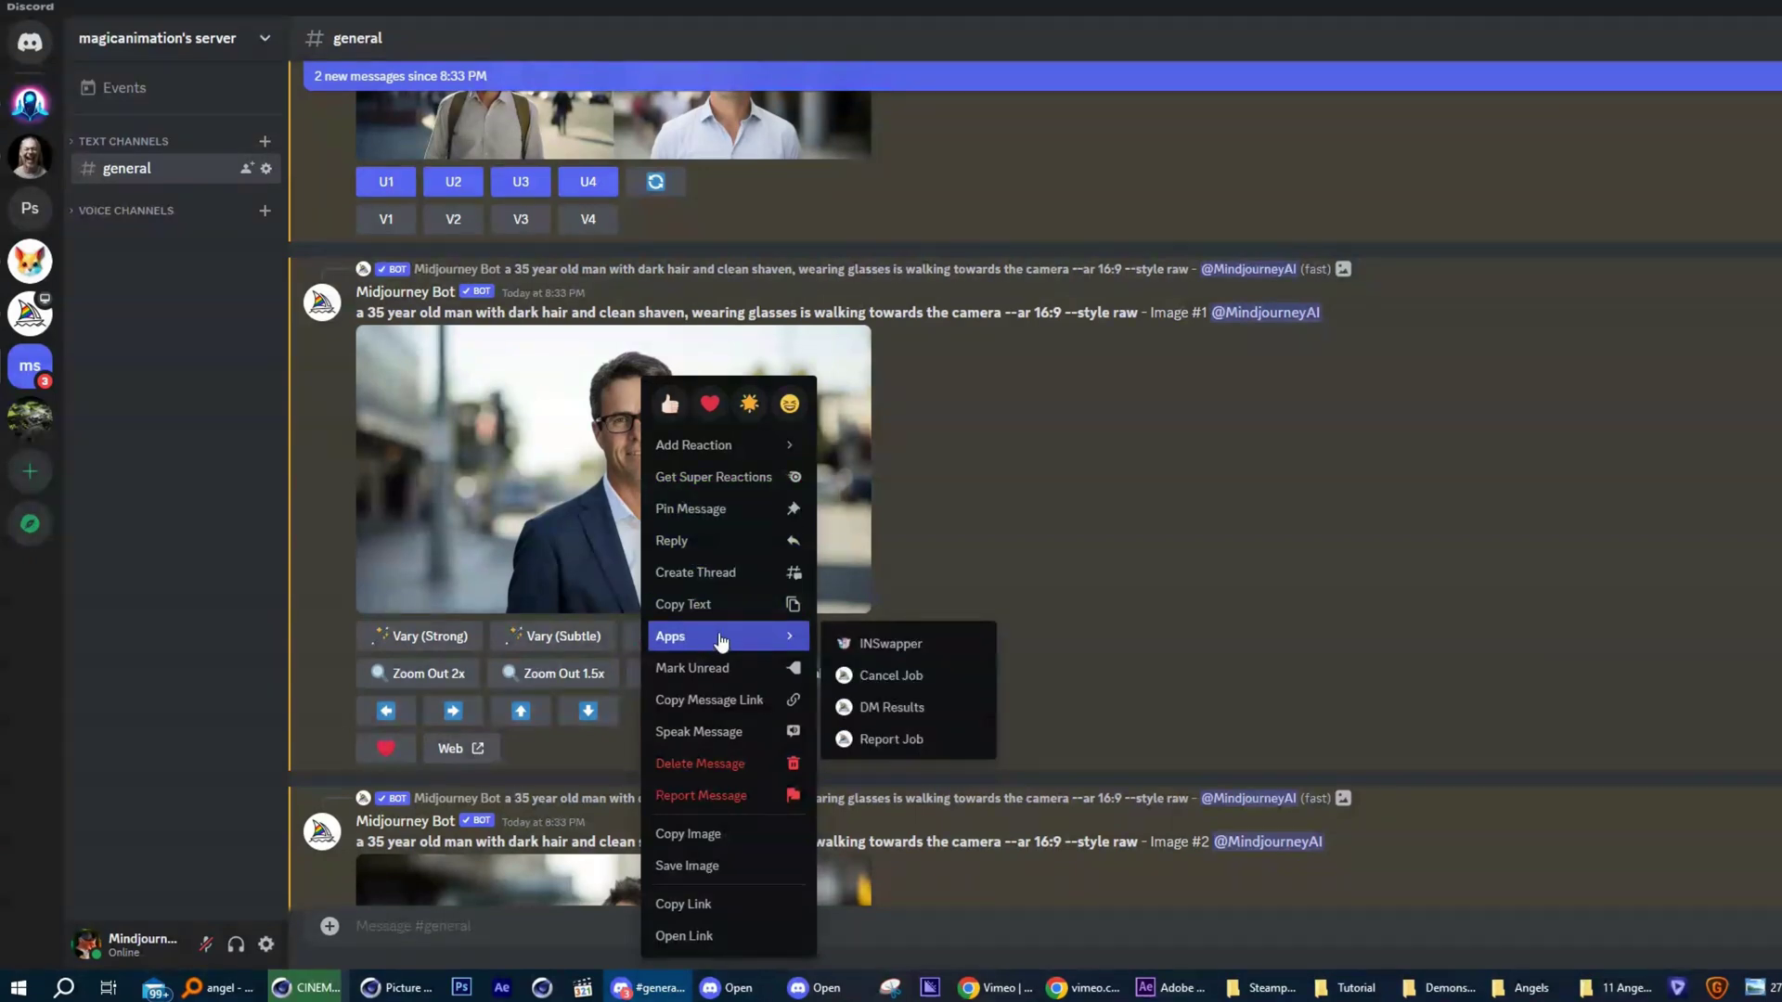
pyautogui.click(877, 643)
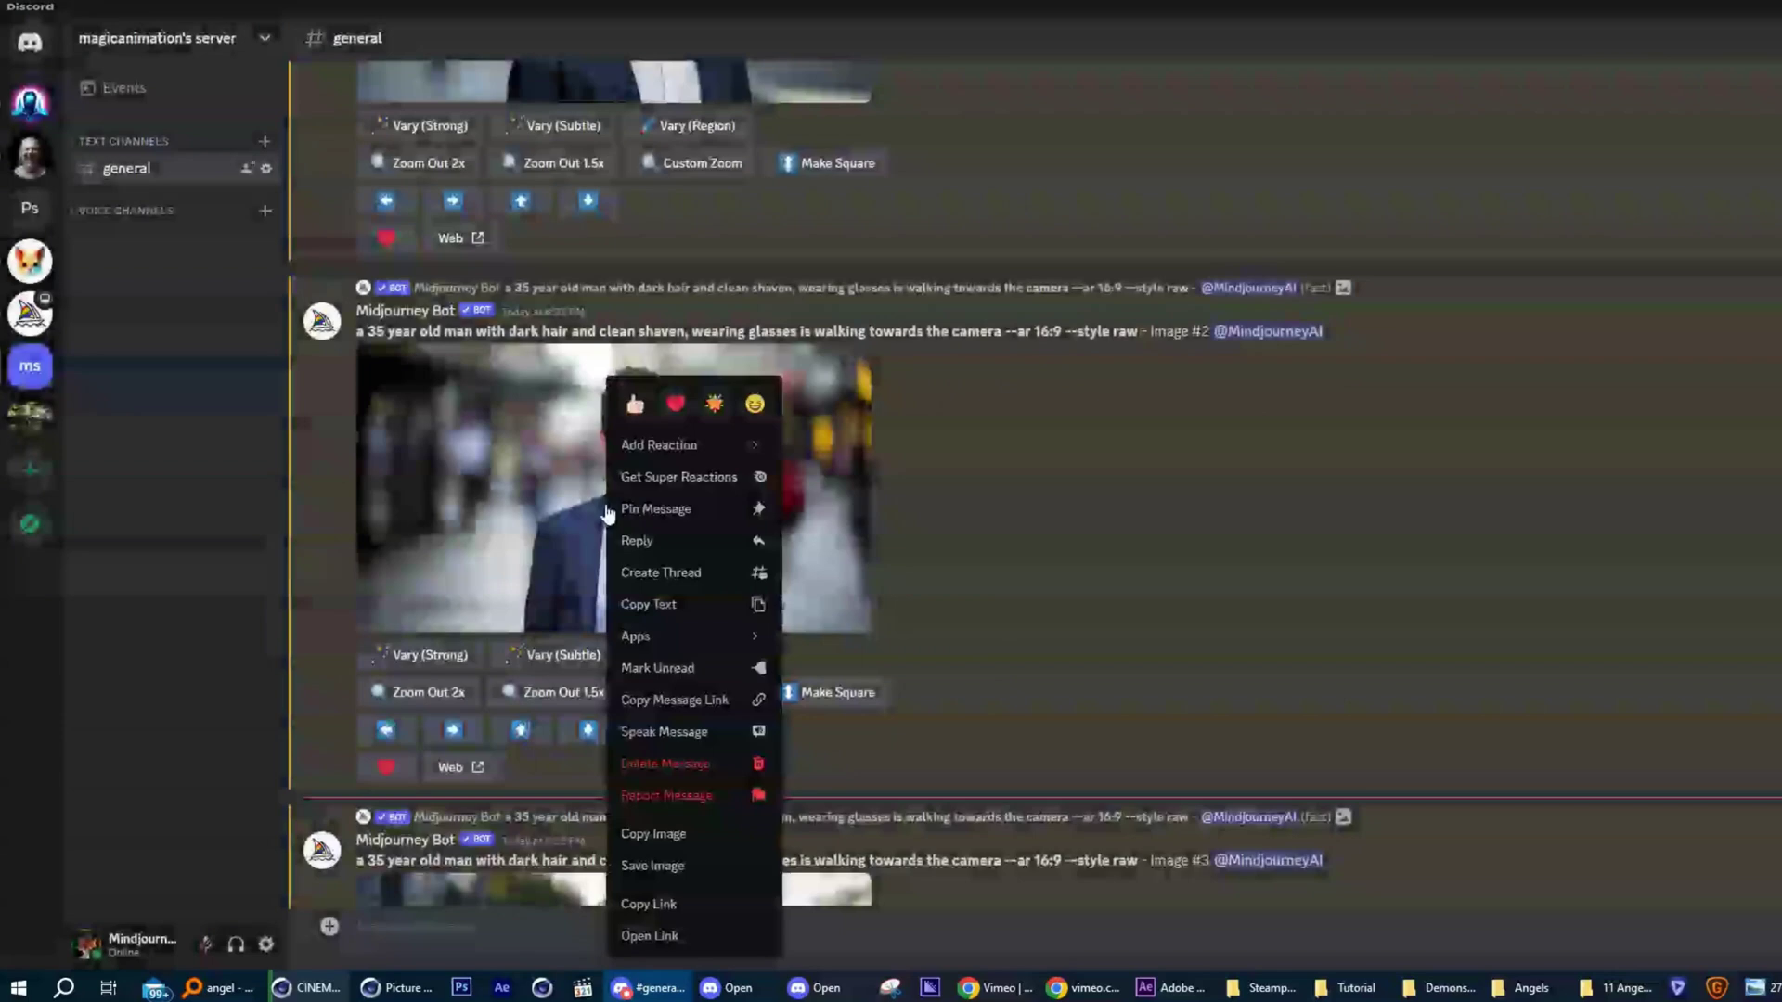
# Run INSwapper on upscaled street Image #2 to apply the luke face.
pyautogui.moveTo(696, 636)
pyautogui.click(874, 647)
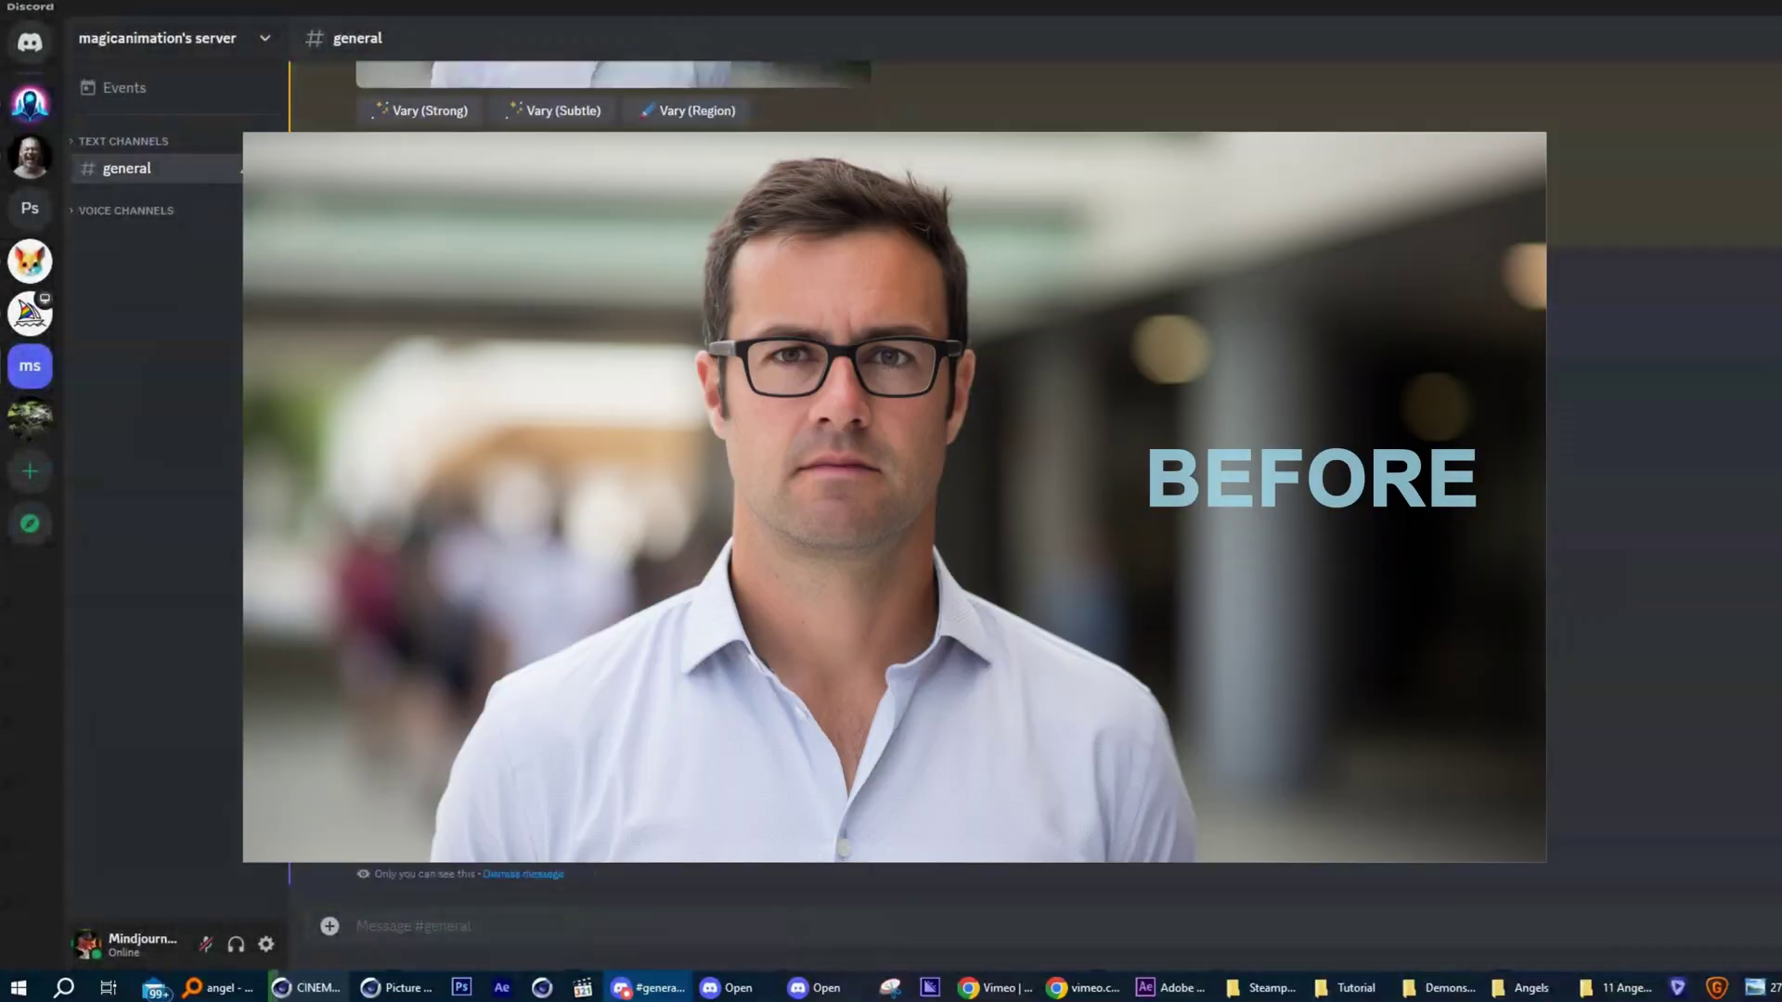